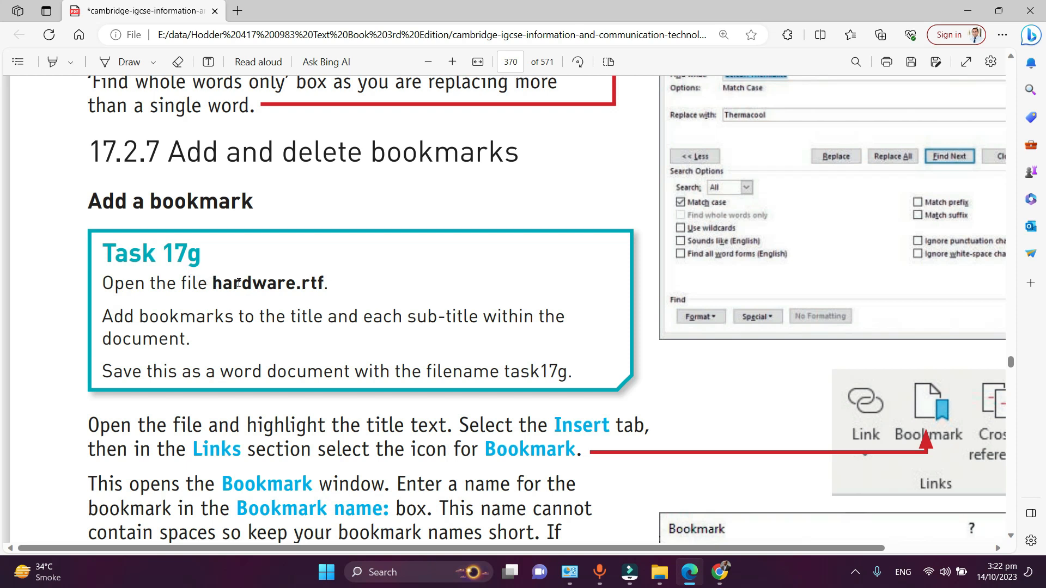
Switch to File Explorer and open the hardware rich text file from the Chapter 17 source folder in Word.
left_click_drag(212, 282, 324, 285)
left_click(419, 299)
mouse_move(659, 572)
left_click(625, 522)
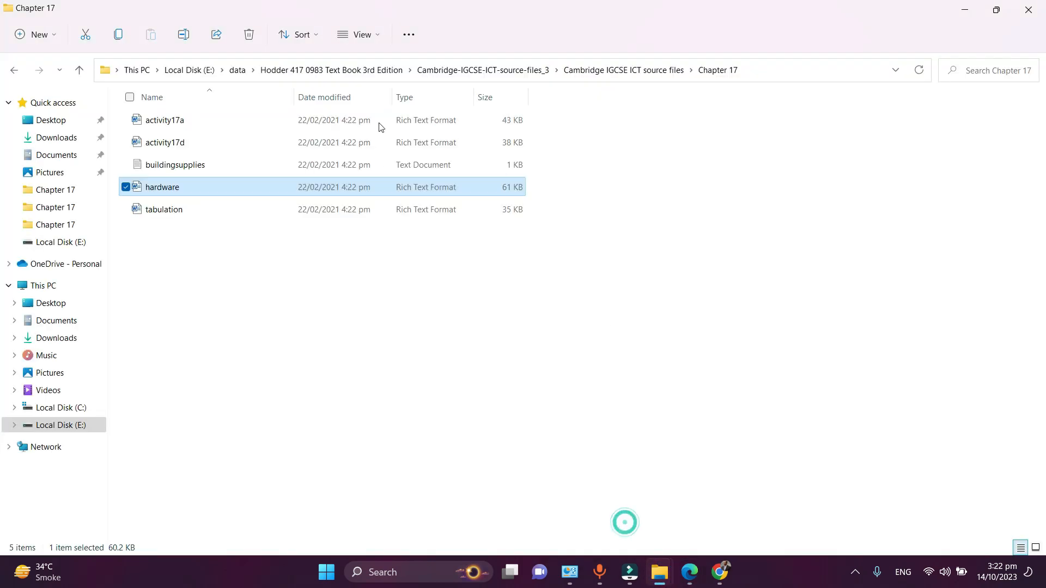
left_click(166, 163)
double_click(165, 190)
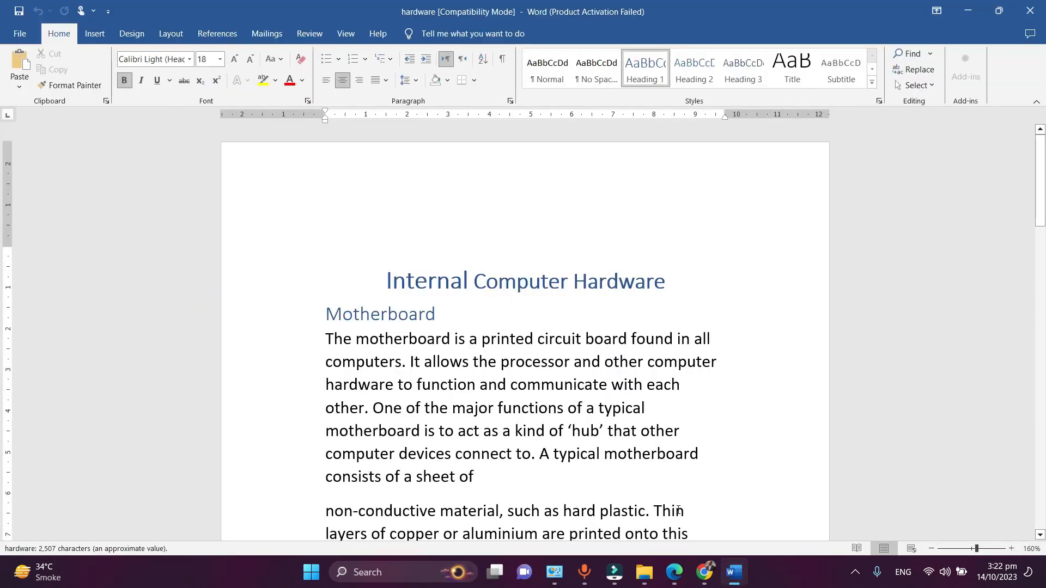
Switch to the textbook PDF in Edge and mark Task 17g with the pen, underlining the bookmark instructions and circling the filename task17g.
mouse_move(708, 573)
left_click(674, 572)
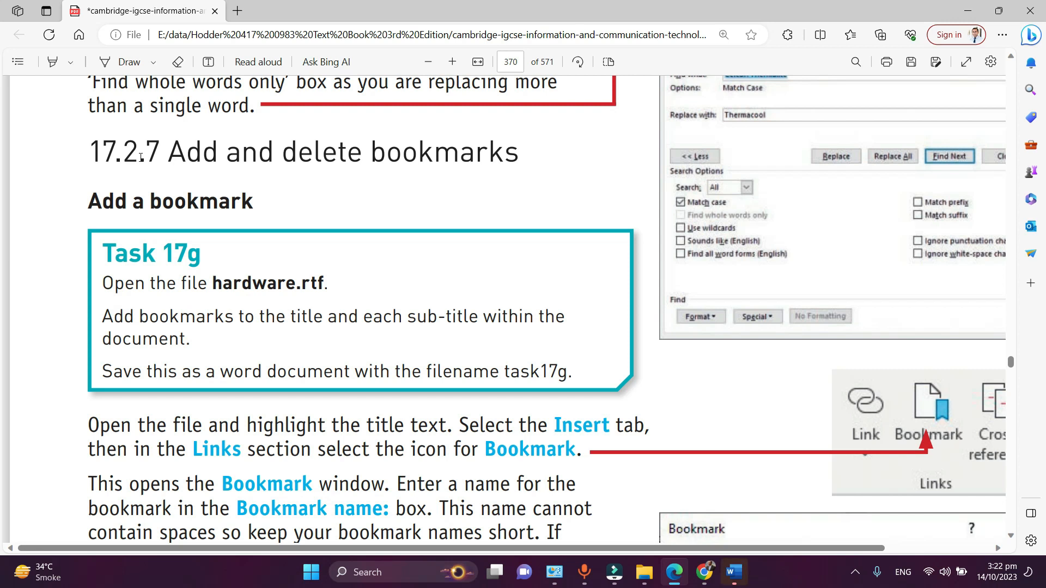
left_click(124, 64)
left_click_drag(192, 185, 256, 161)
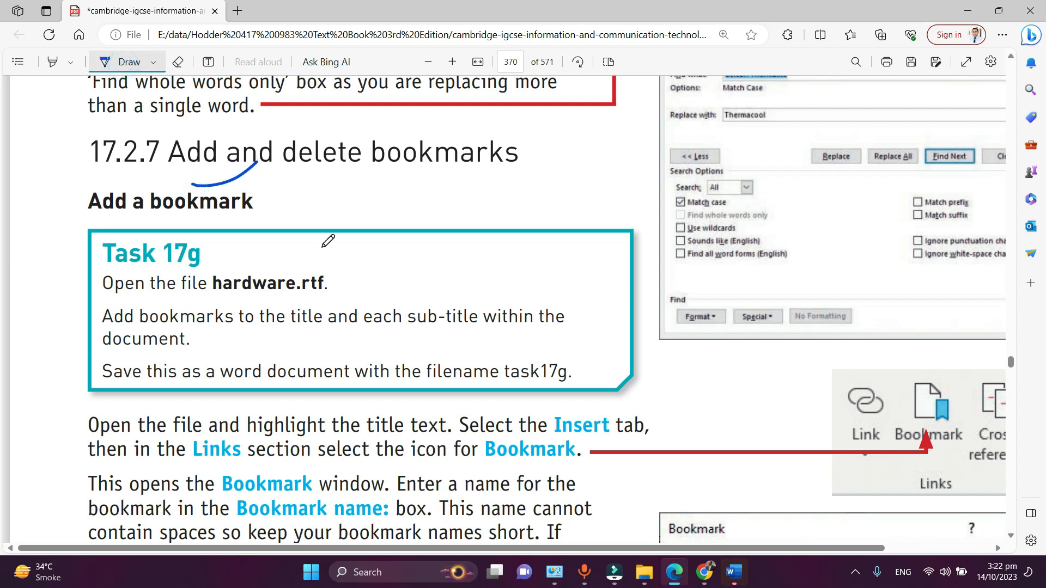
left_click_drag(108, 327, 133, 325)
left_click_drag(228, 250, 259, 225)
left_click_drag(246, 329, 484, 338)
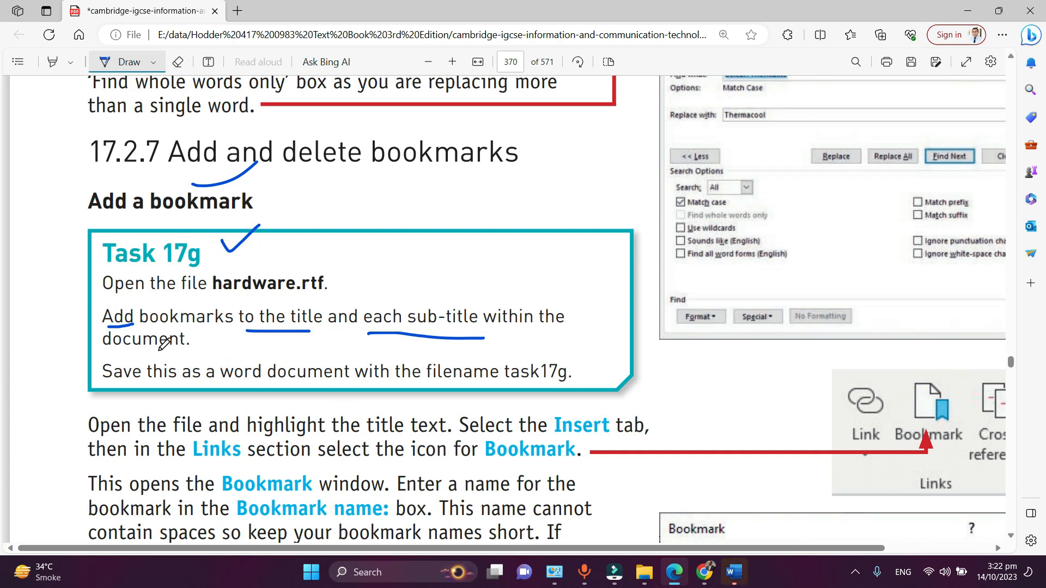
mouse_move(504, 349)
left_mouse_down()
mouse_move(501, 376)
mouse_move(591, 388)
mouse_move(545, 343)
mouse_move(511, 342)
left_mouse_up()
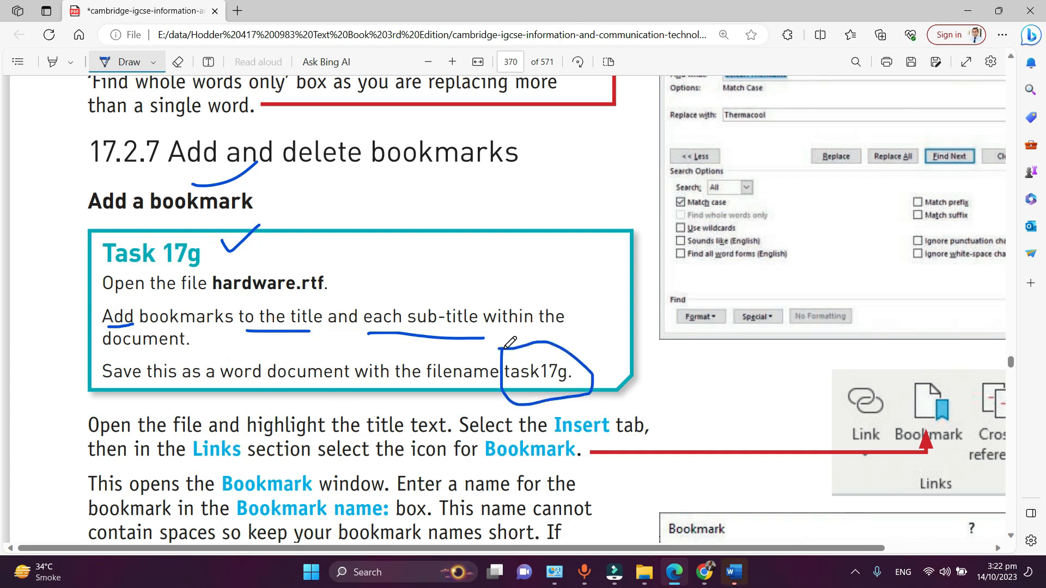
Switch back to the hardware document in Word, dismiss the activation wizard, and choose Desktop > My Work > Chapter 17 for saving a copy.
left_click(728, 572)
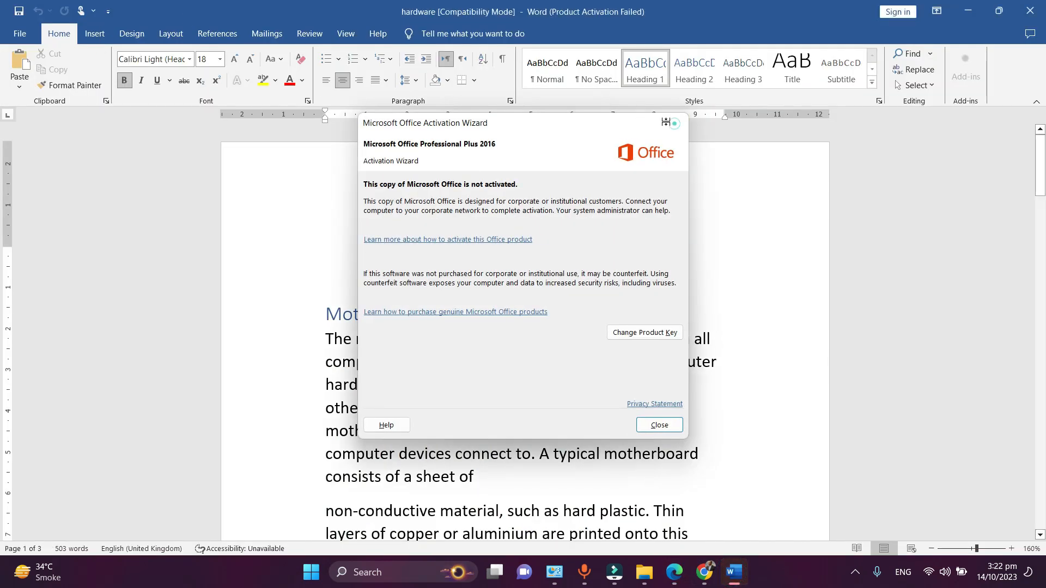
left_click(678, 122)
left_click(19, 33)
left_click(66, 244)
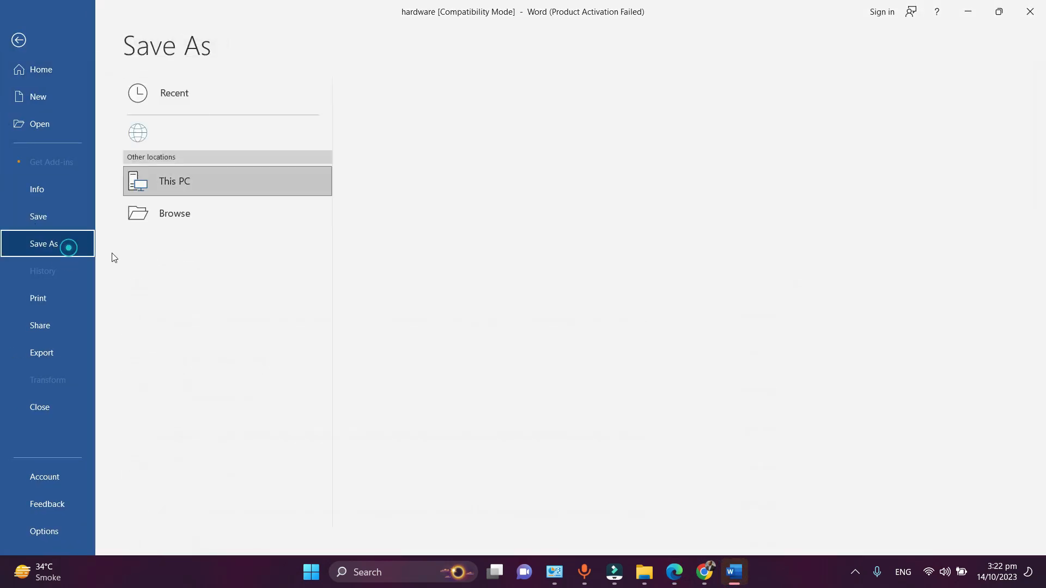
left_click(530, 200)
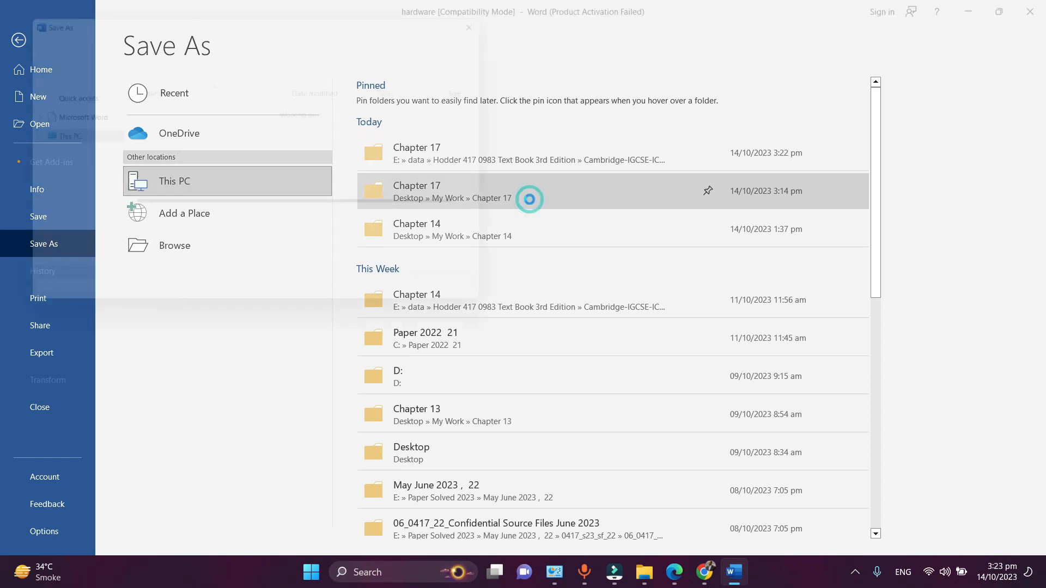
Save the copy as a Word Document named "task 17g", accepting the upgrade to the newest file format.
left_click(221, 247)
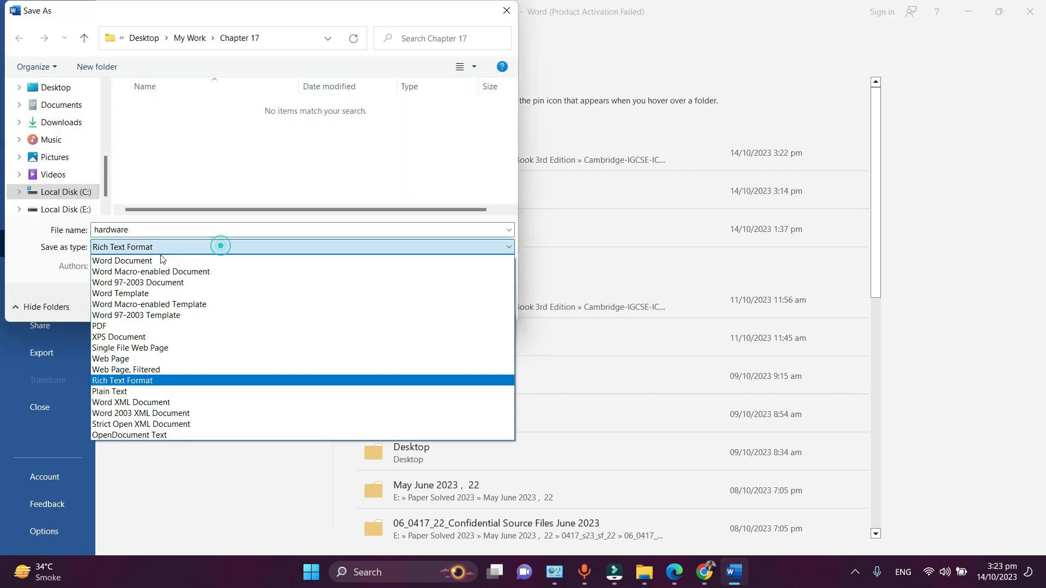
left_click(160, 259)
double_click(200, 229)
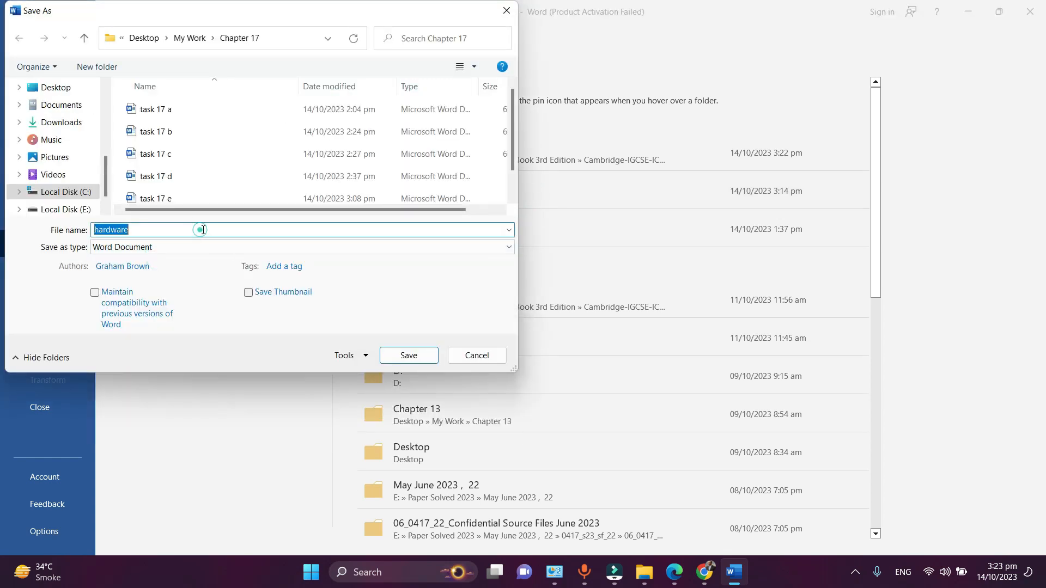
type("task 17")
key("BackSpace")
type("g")
key("Return")
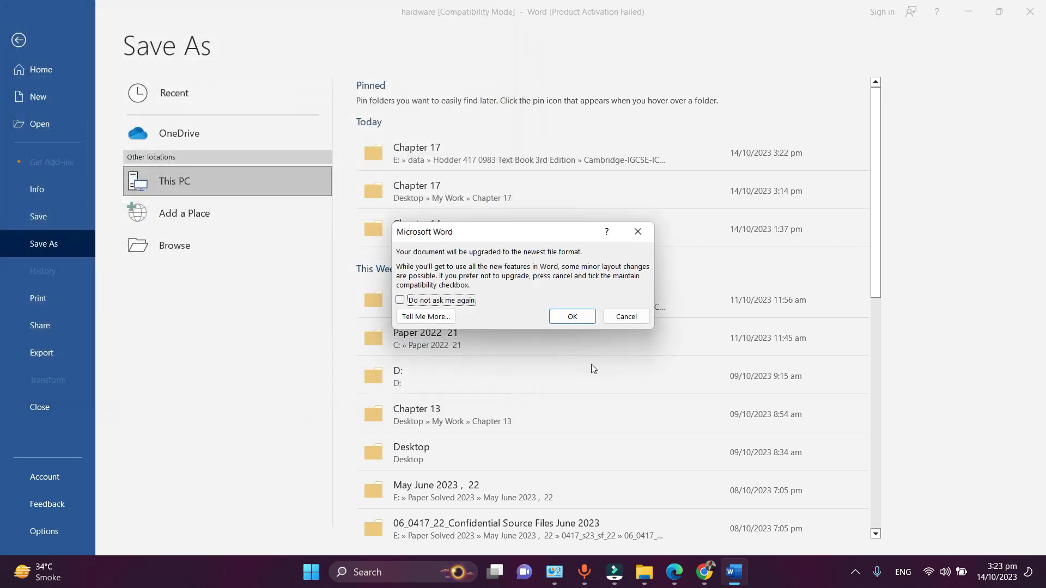
left_click(571, 318)
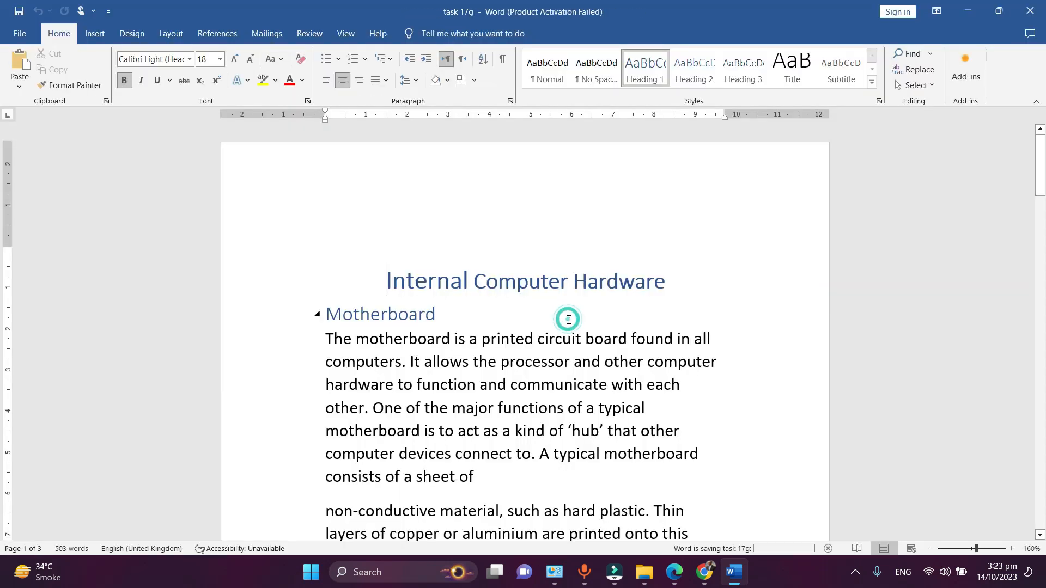
Add a bookmark named Internal_Hadware to the title "Internal Computer Hardware".
triple_click(381, 279)
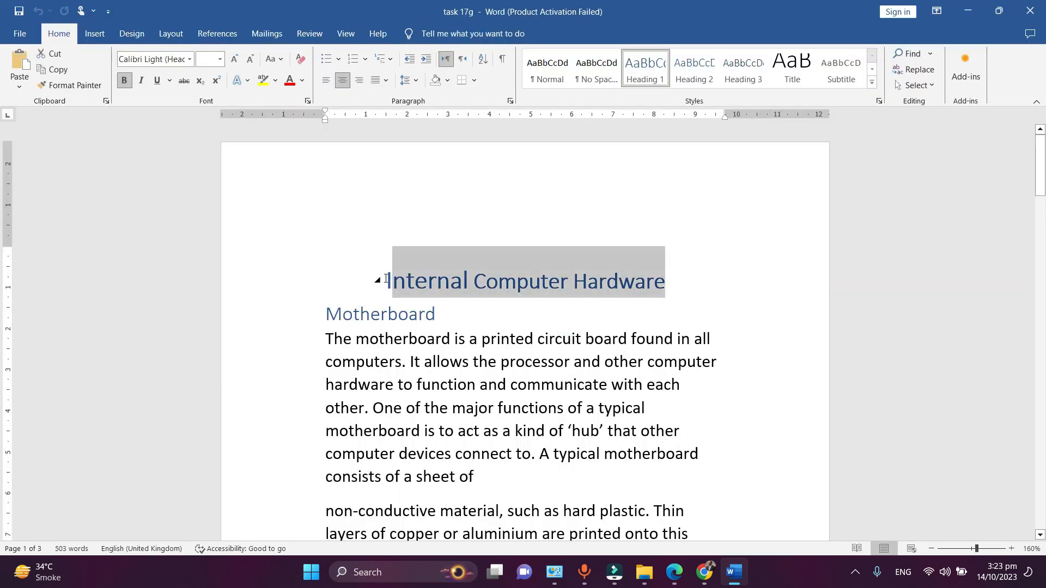
left_click(99, 36)
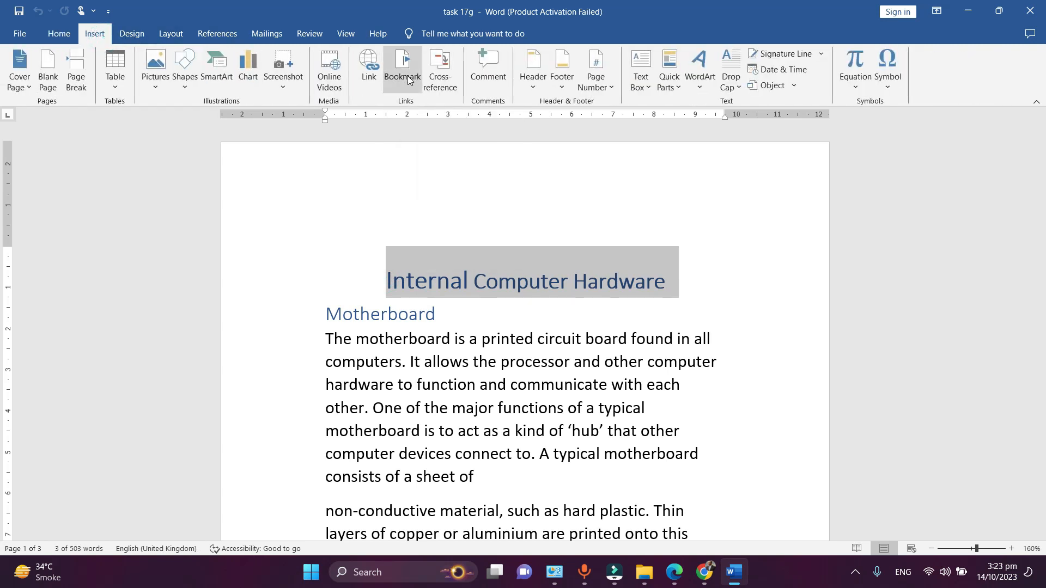
left_click(408, 70)
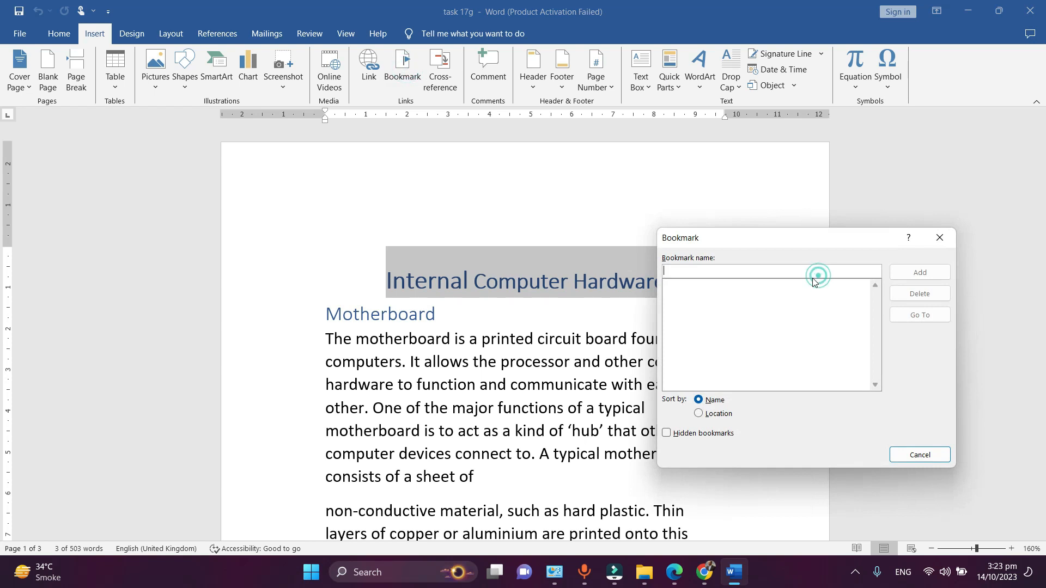
type("Internal_Hadware")
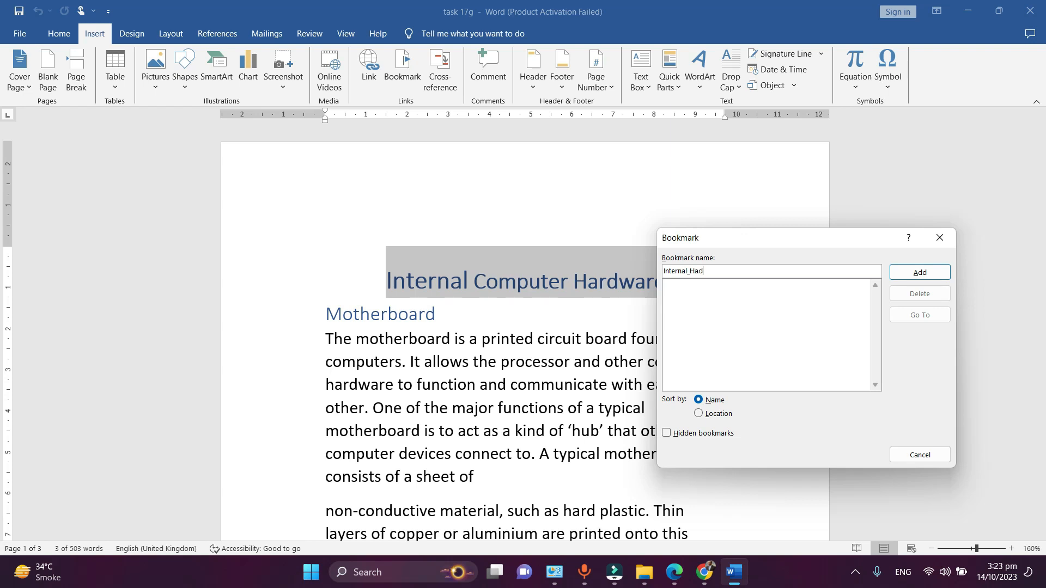
left_click(939, 283)
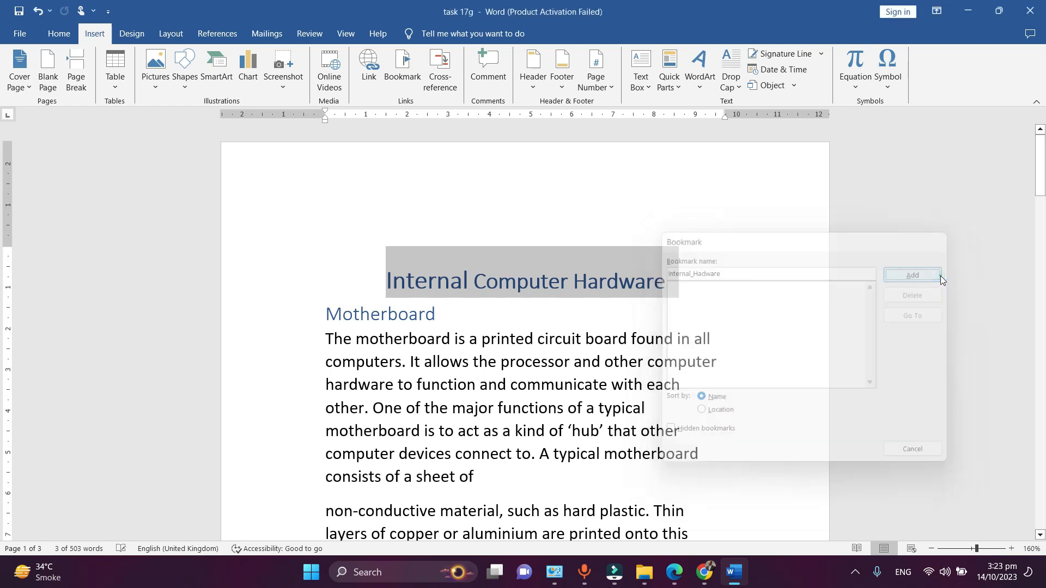
Add a bookmark named Motherboard to the "Motherboard" sub-title.
triple_click(471, 309)
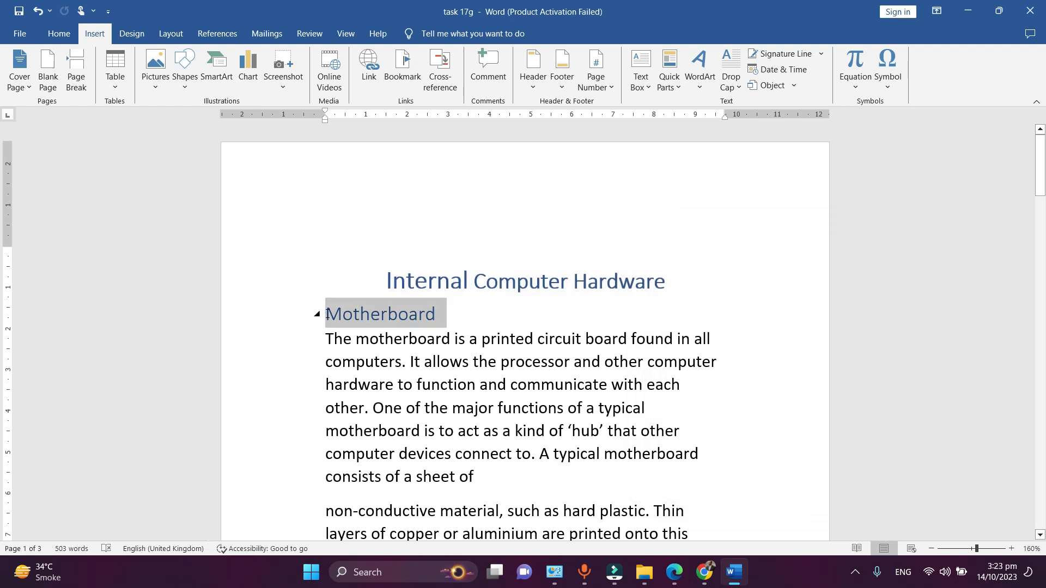
left_click(404, 83)
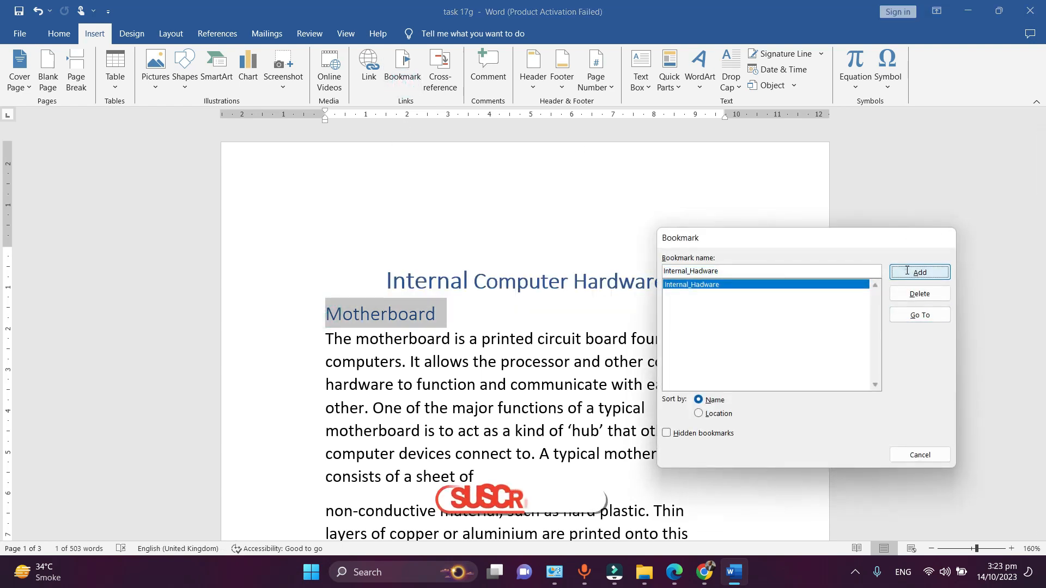
left_click(907, 271)
left_click(407, 68)
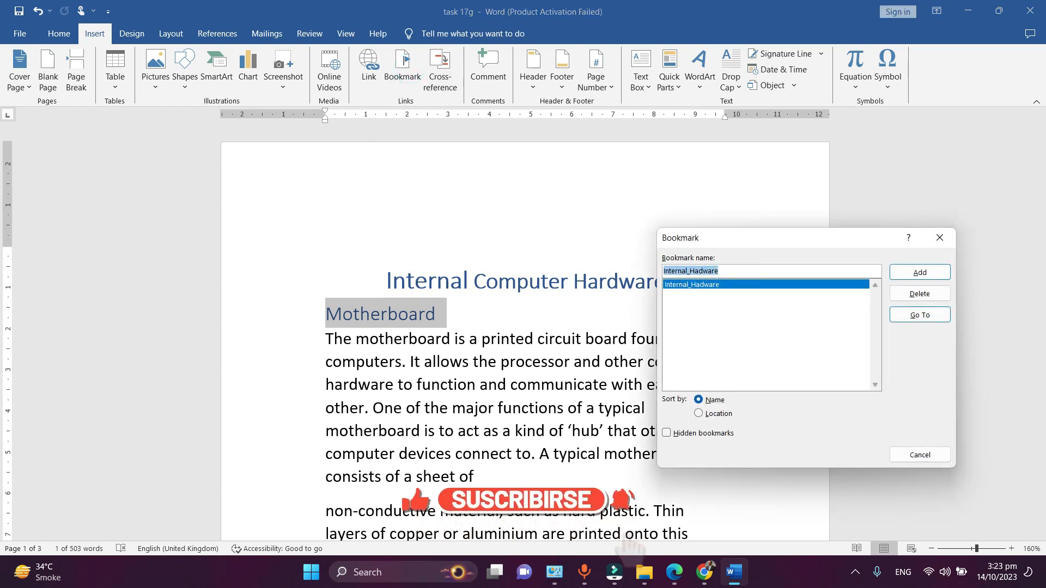
type("Motherboard")
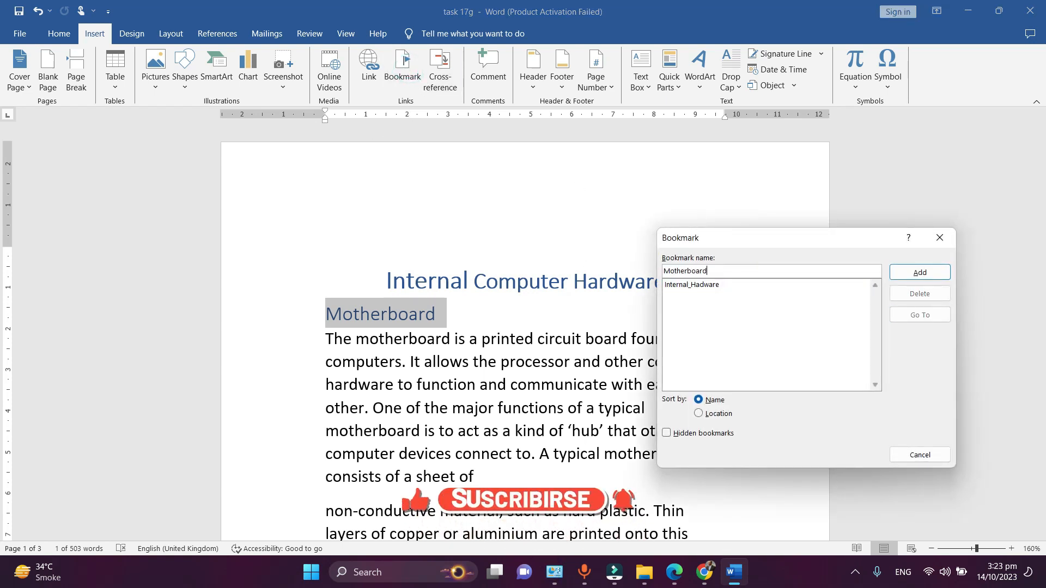
left_click(920, 272)
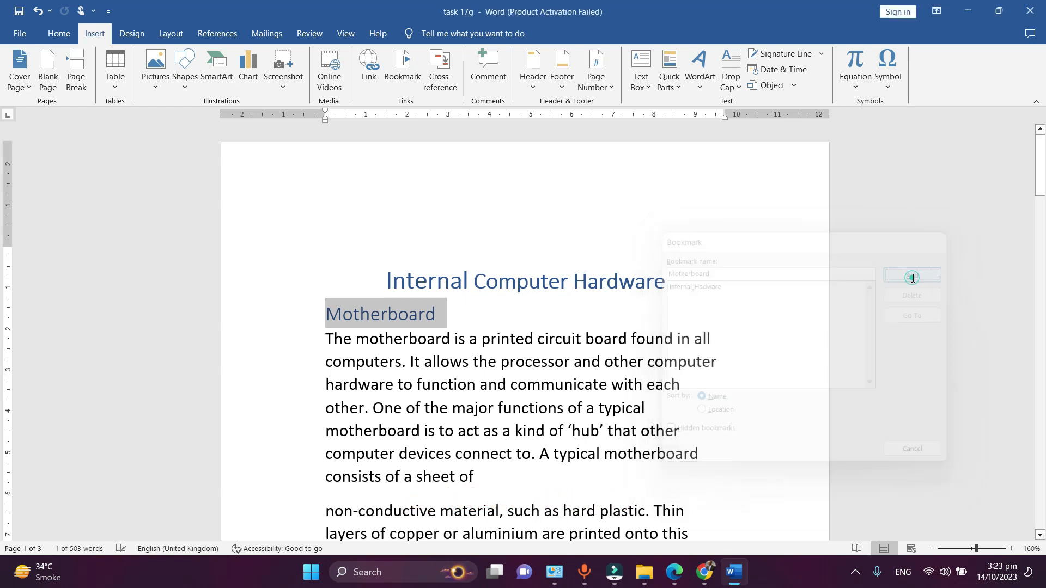
Add a bookmark named Ram to the "Random access memory (RAM)" sub-title.
left_click(573, 362)
scroll(576, 351, "down", 3)
scroll(576, 351, "down", 2)
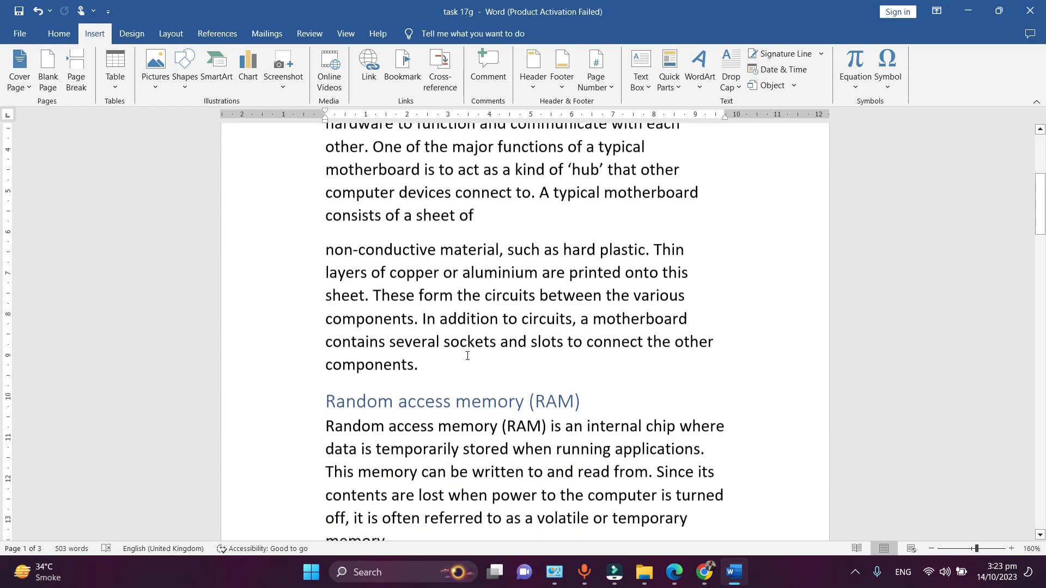
left_click(610, 404)
left_click_drag(587, 401, 326, 399)
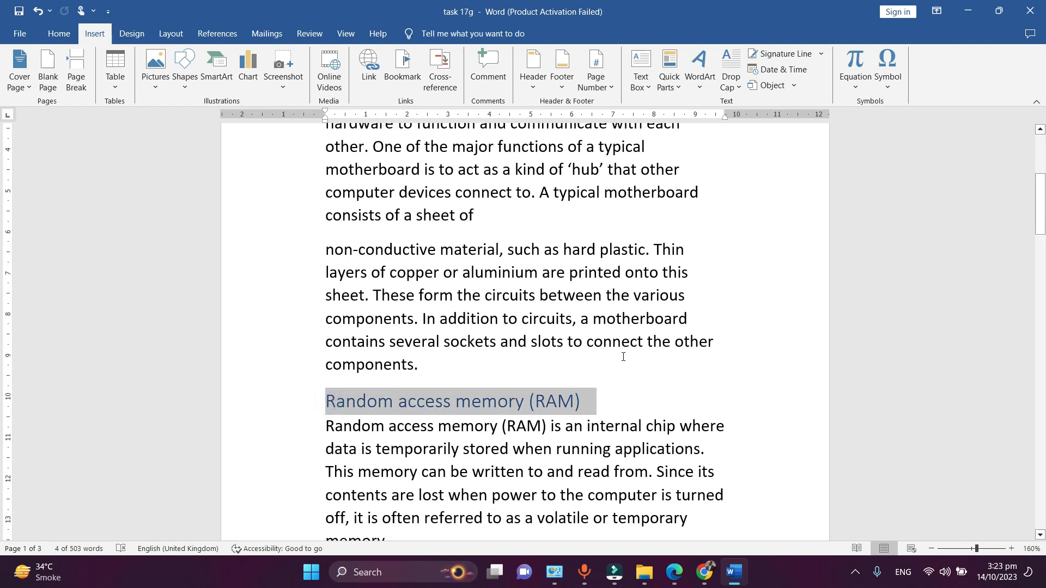
left_click(403, 76)
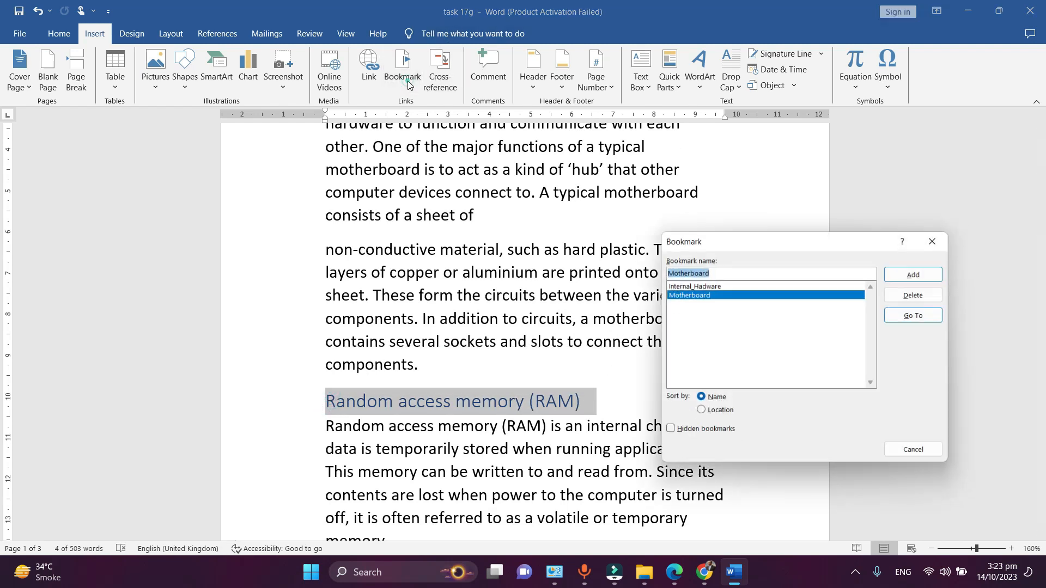
type("Ram")
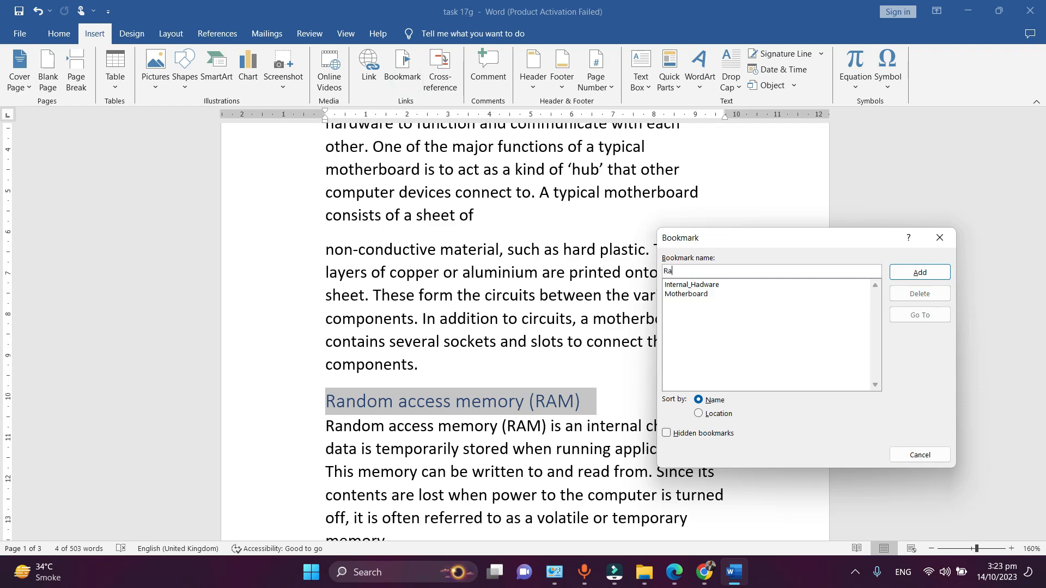
left_click(920, 273)
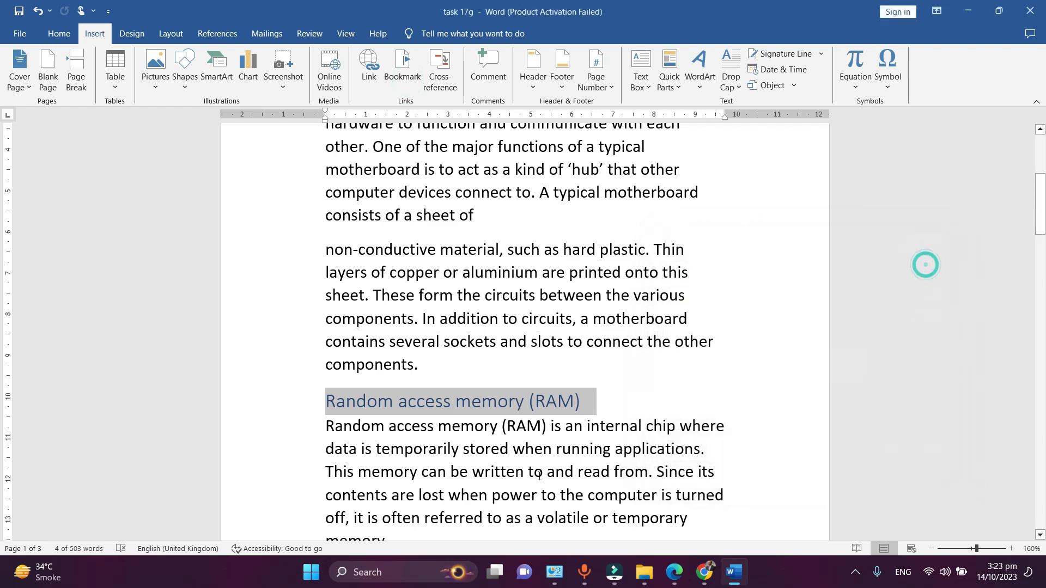
Add a bookmark named ROM to the "Read-only memory (ROM)" sub-title.
scroll(562, 457, "down", 4)
scroll(541, 370, "down", 5)
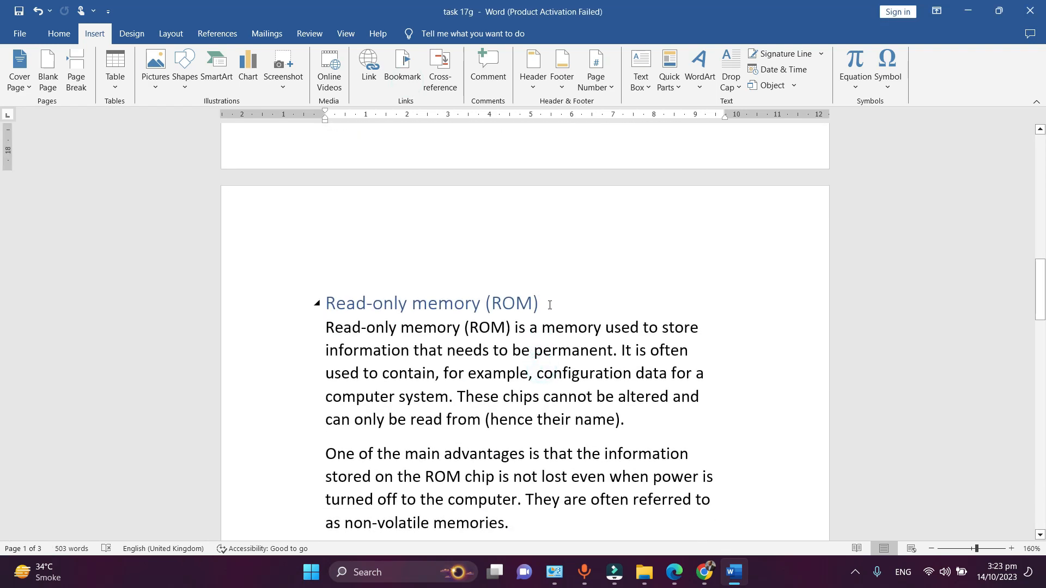
left_click_drag(547, 307, 326, 306)
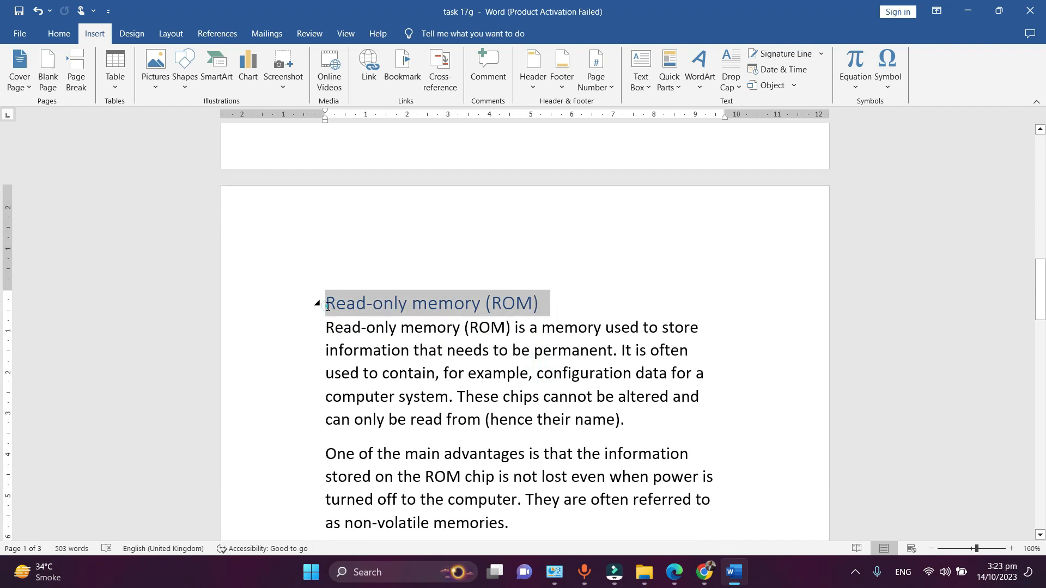
left_click(413, 77)
type("R")
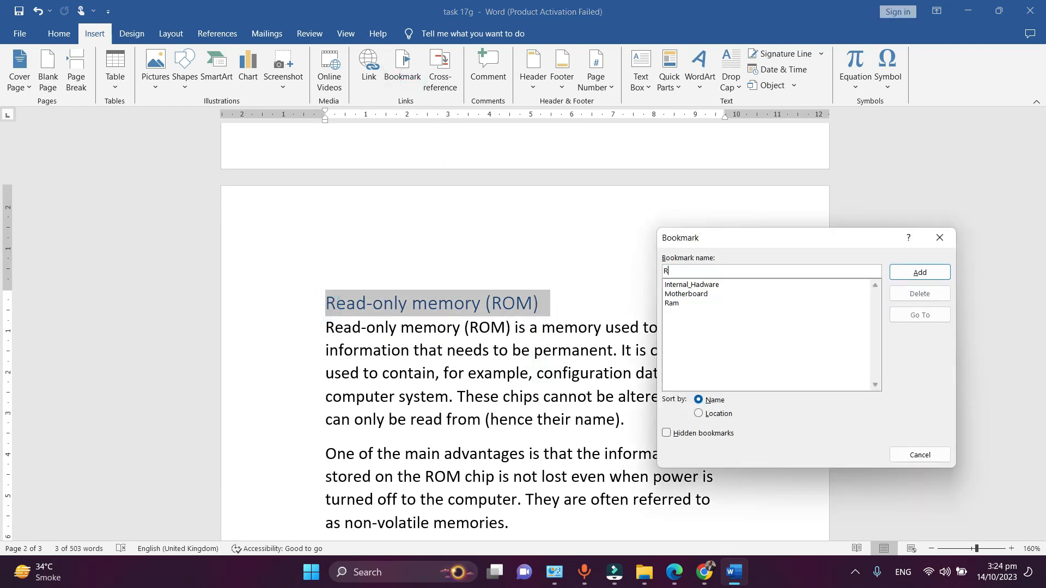
type("OM")
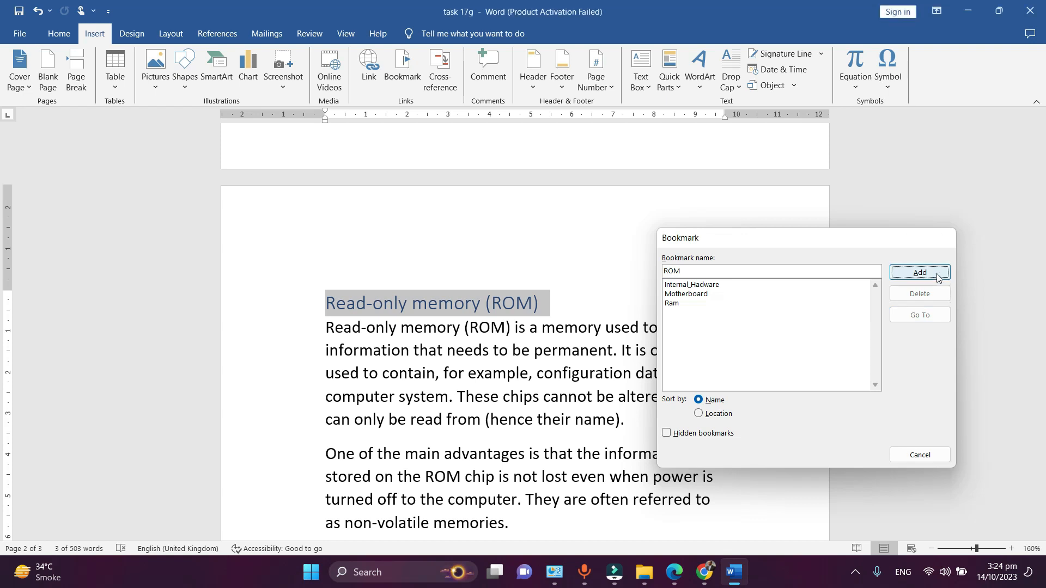
left_click(926, 273)
Add a bookmark named Video_card to the "Video card" sub-title.
scroll(742, 419, "down", 6)
left_click(421, 141)
scroll(362, 203, "up", 1)
triple_click(327, 191)
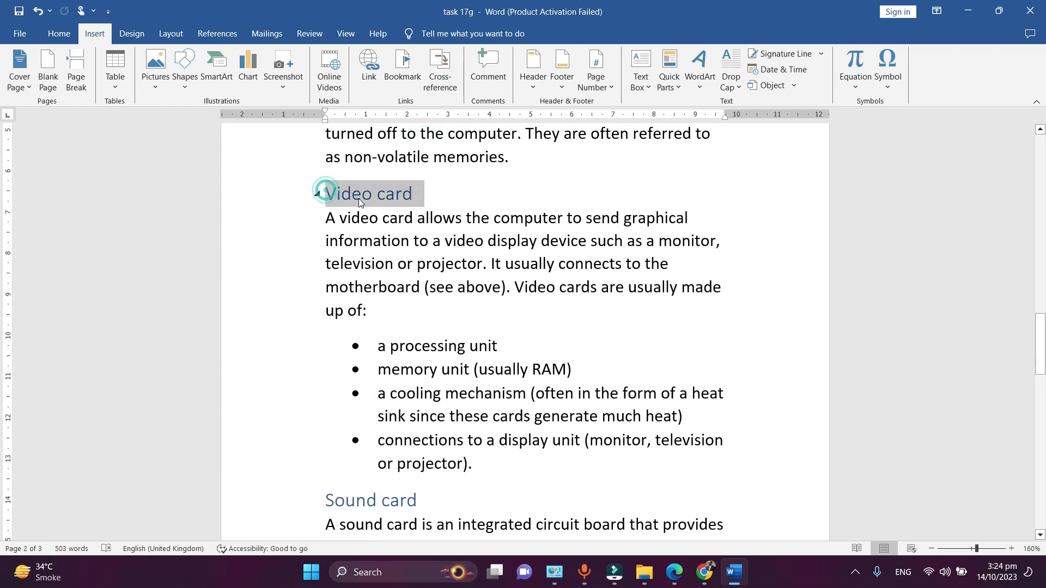
left_click(398, 79)
type("Video card")
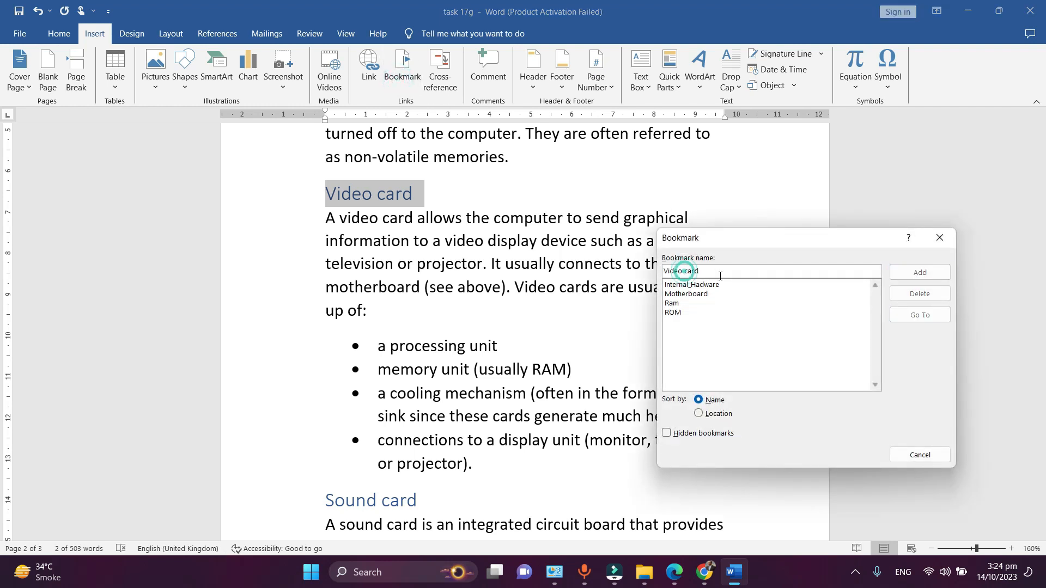
key("BackSpace")
type("_")
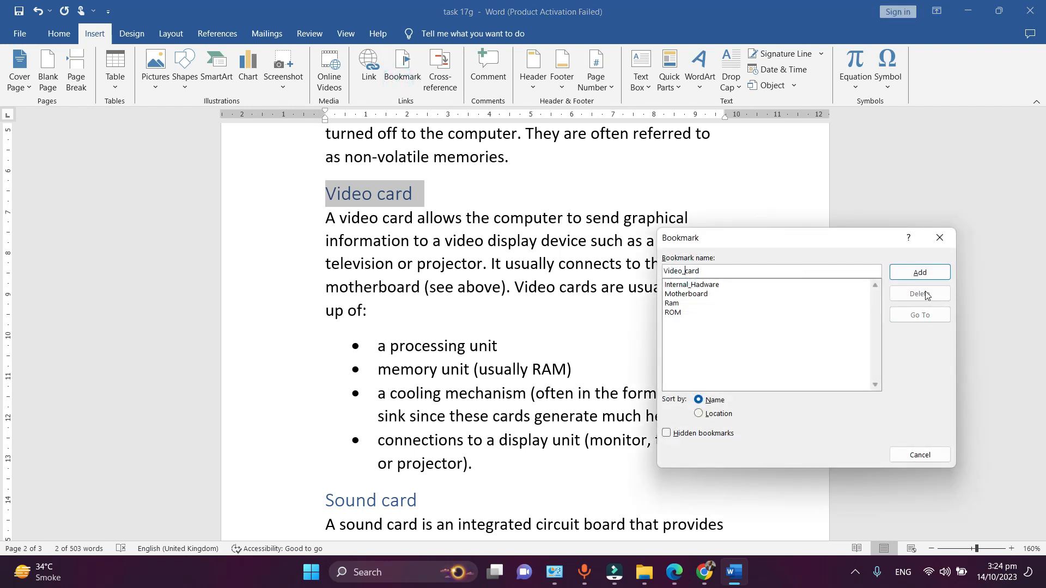
left_click(920, 272)
Add a bookmark named Sound_card to the "Sound card" sub-title.
scroll(423, 453, "down", 2)
left_click(424, 453)
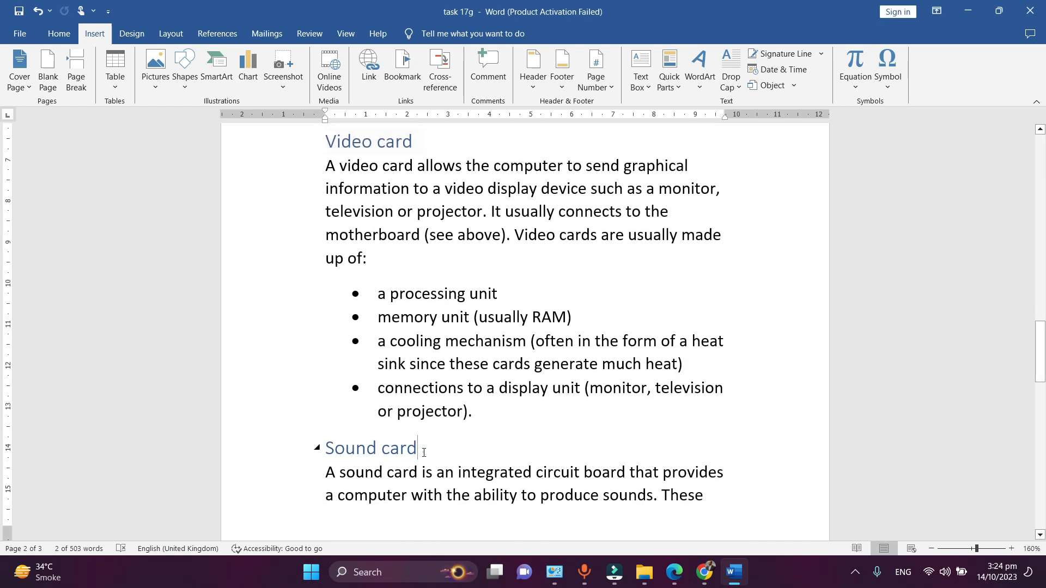
left_click_drag(424, 452, 327, 447)
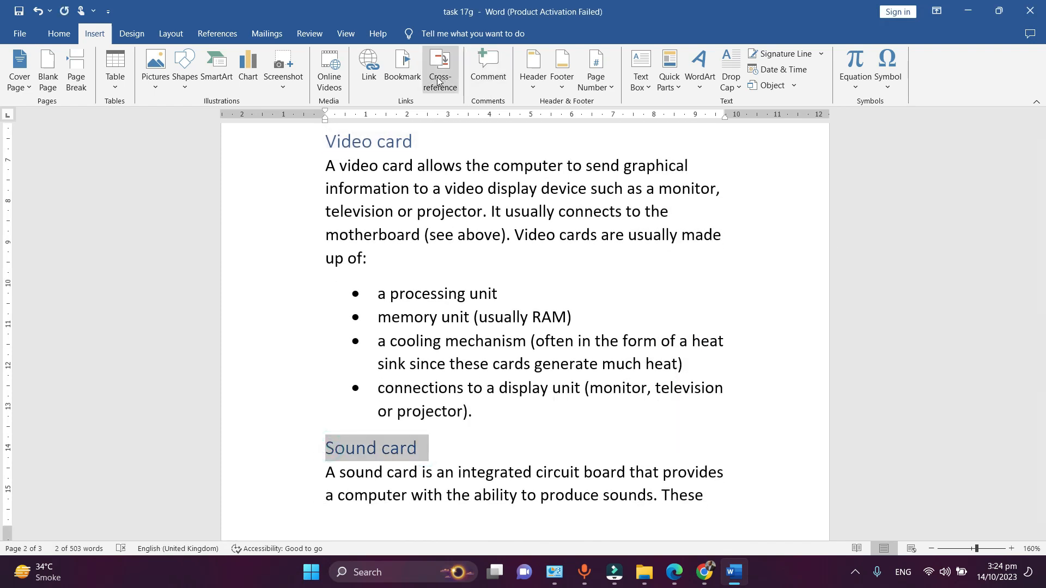
left_click(402, 66)
left_click(715, 271)
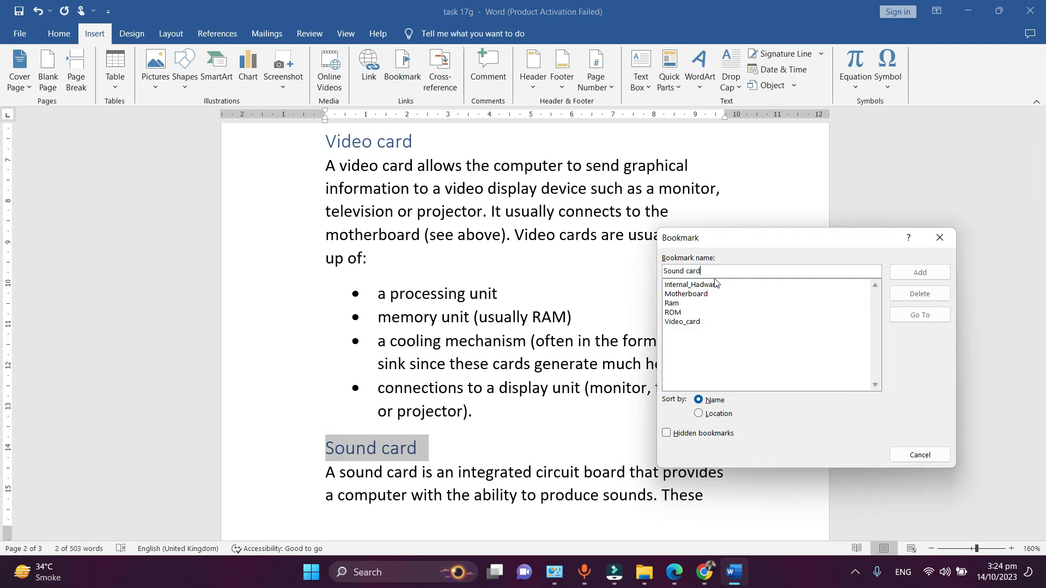
key("BackSpace")
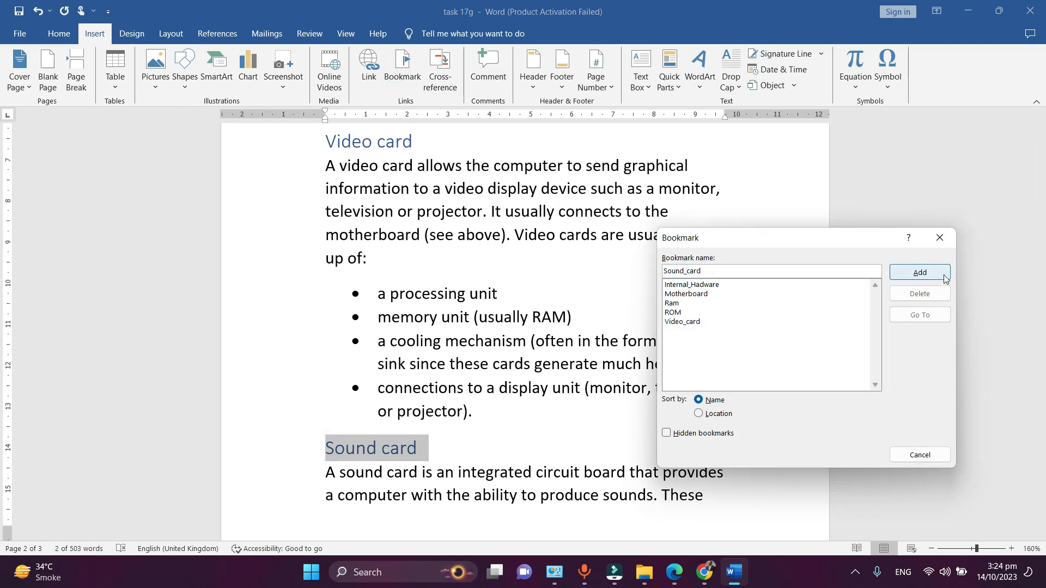
left_click(926, 273)
Add a bookmark named HDD_SSD to the "Internal hard disk drive/solid state drive (HDD/SSD)" sub-title.
scroll(936, 271, "down", 5)
scroll(442, 282, "down", 5)
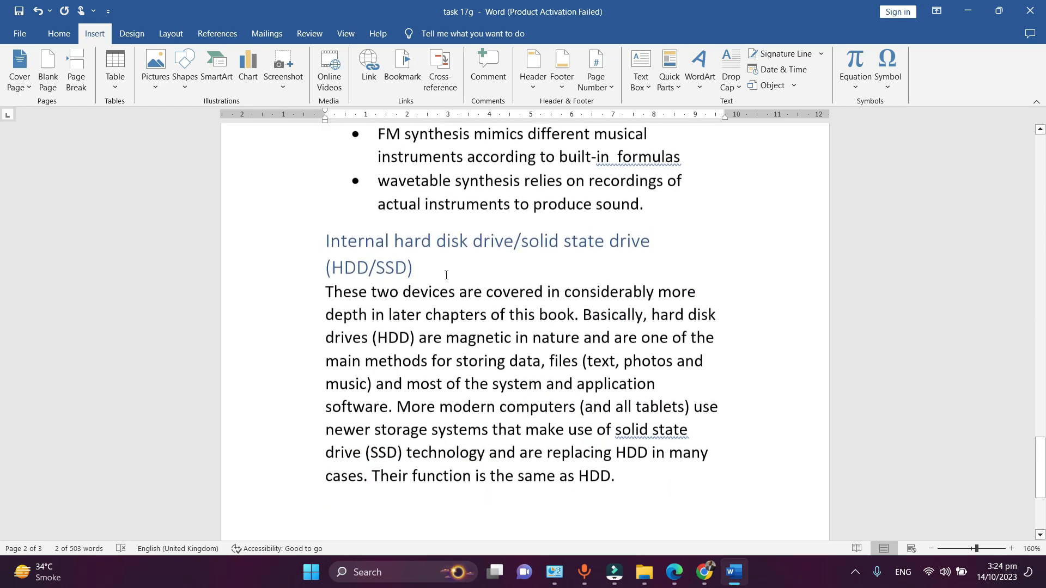
left_click(450, 260)
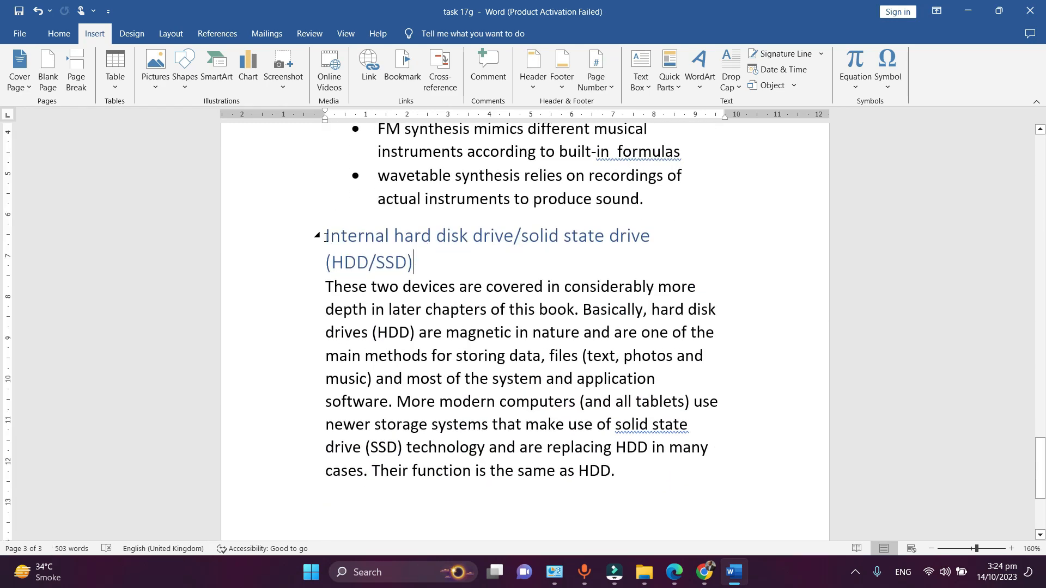
triple_click(325, 238)
left_click(402, 65)
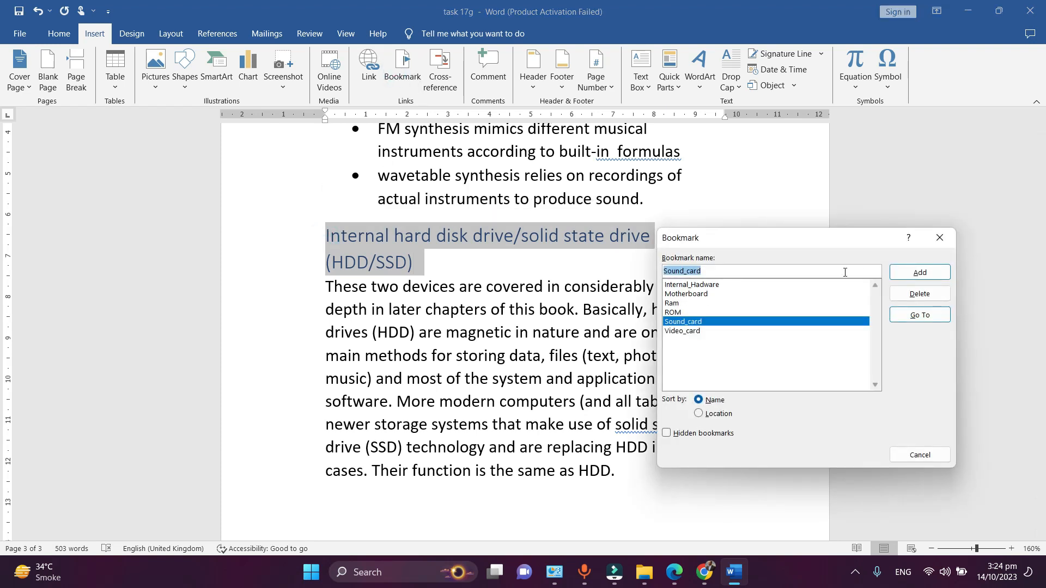
type("HDD_SS")
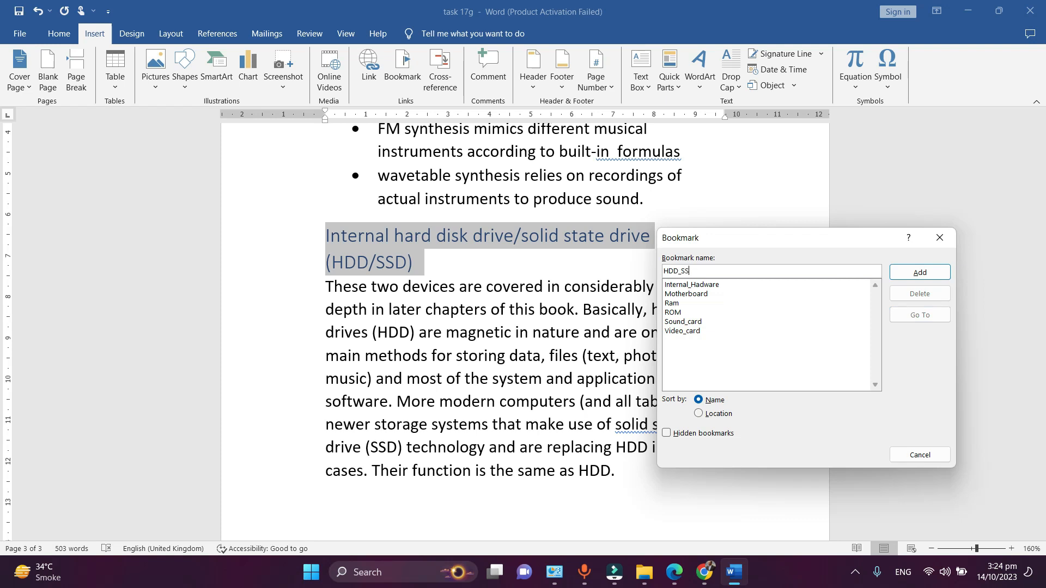
type("D")
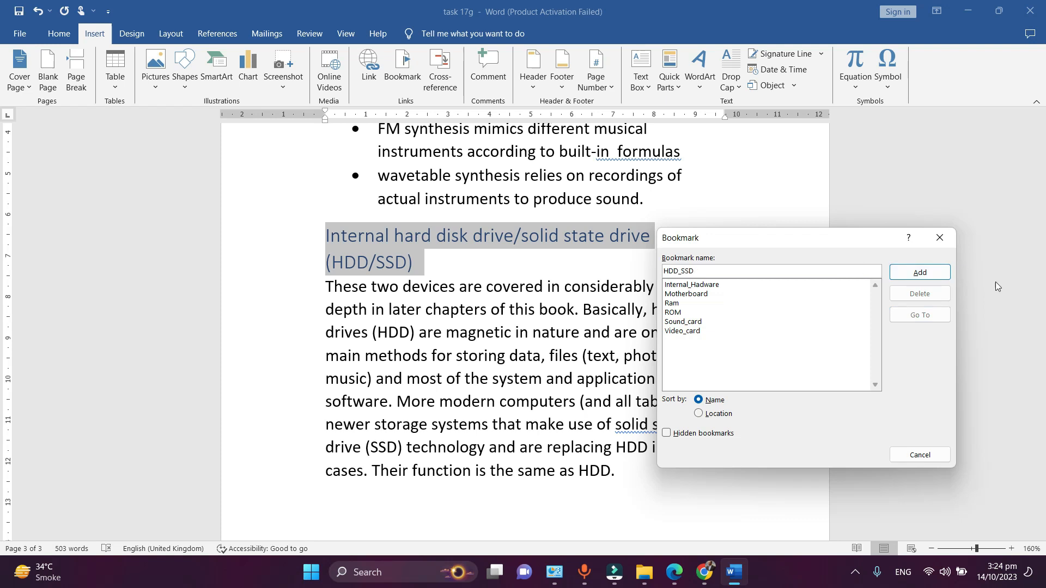
left_click(926, 272)
left_click(666, 387)
From the document's title, use the Go To command to jump to the Motherboard bookmark.
scroll(667, 389, "down", 3)
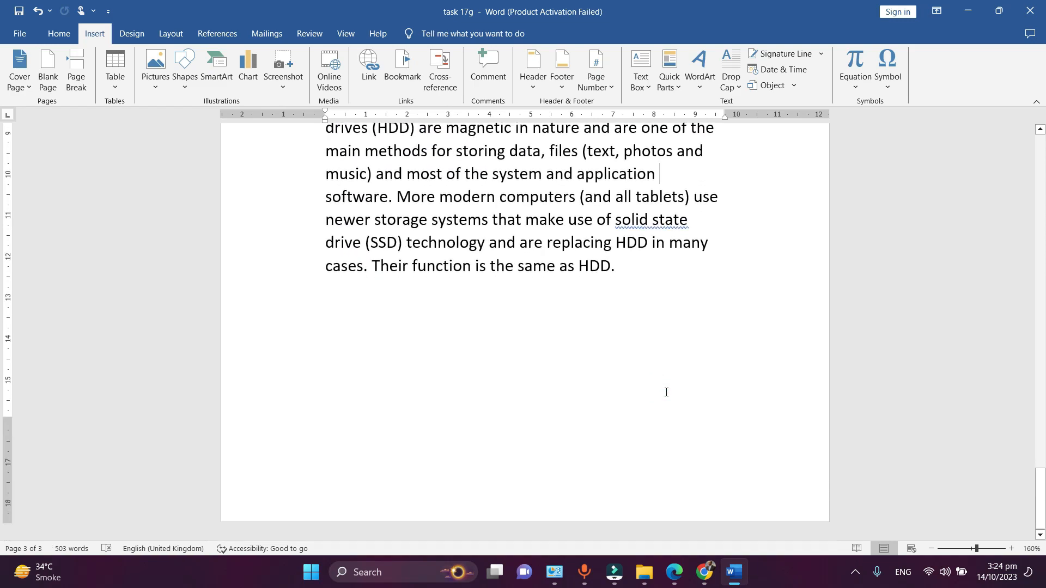
scroll(665, 390, "up", 10)
scroll(666, 391, "up", 15)
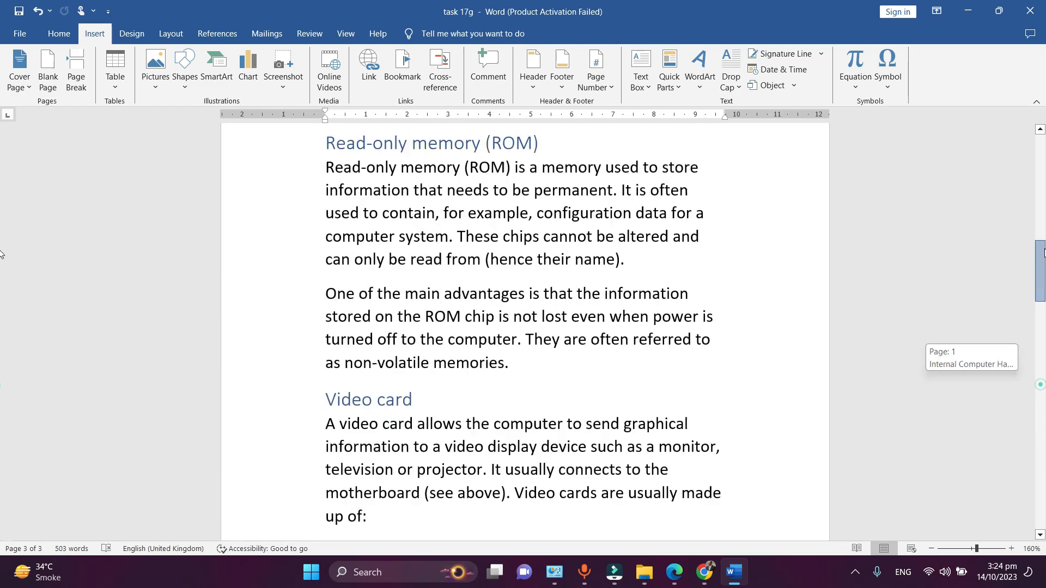
left_click(541, 281)
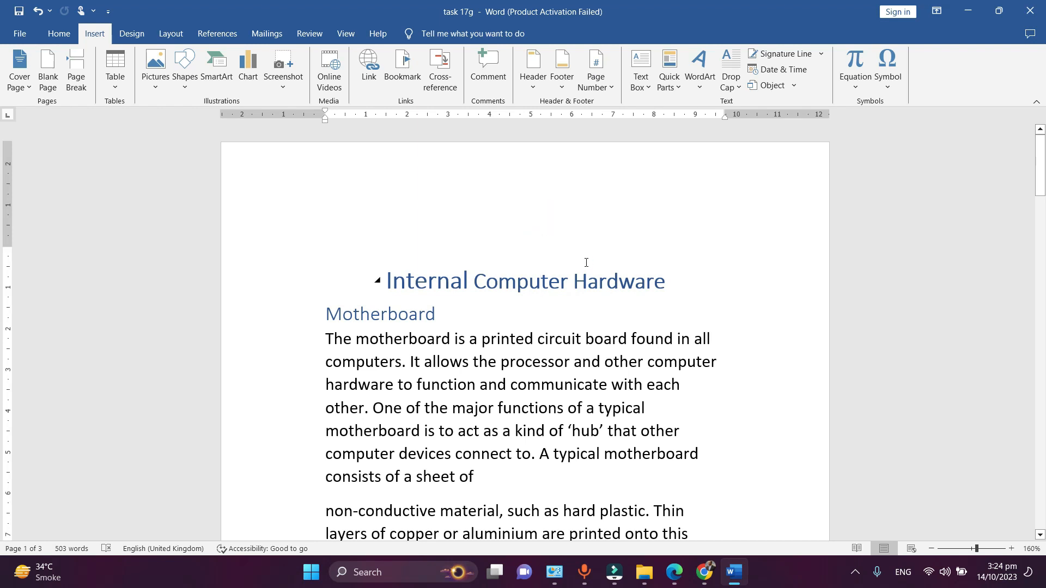
key("ctrl+g")
left_click(358, 170)
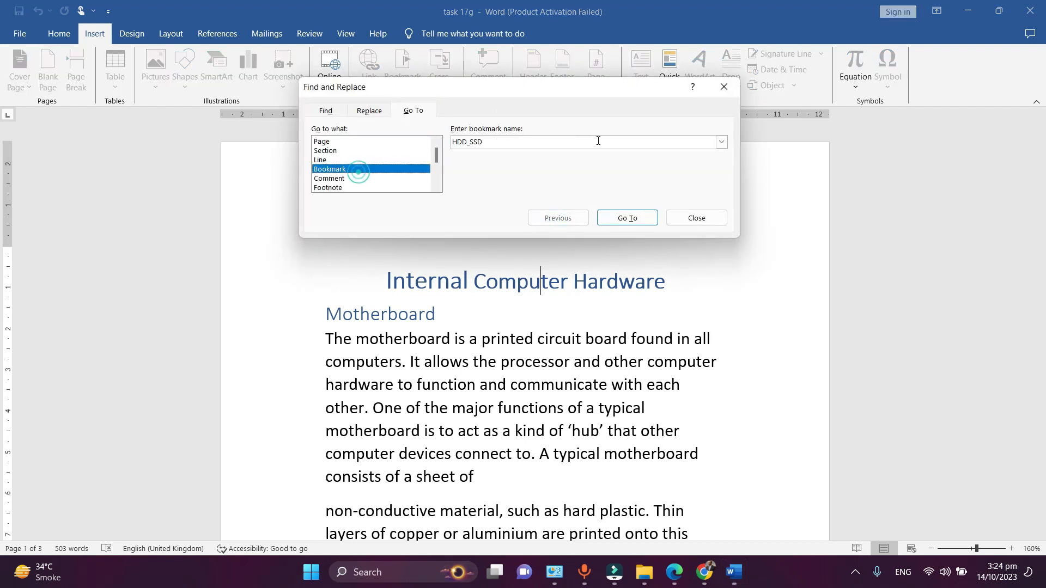
left_click(720, 142)
left_click(581, 175)
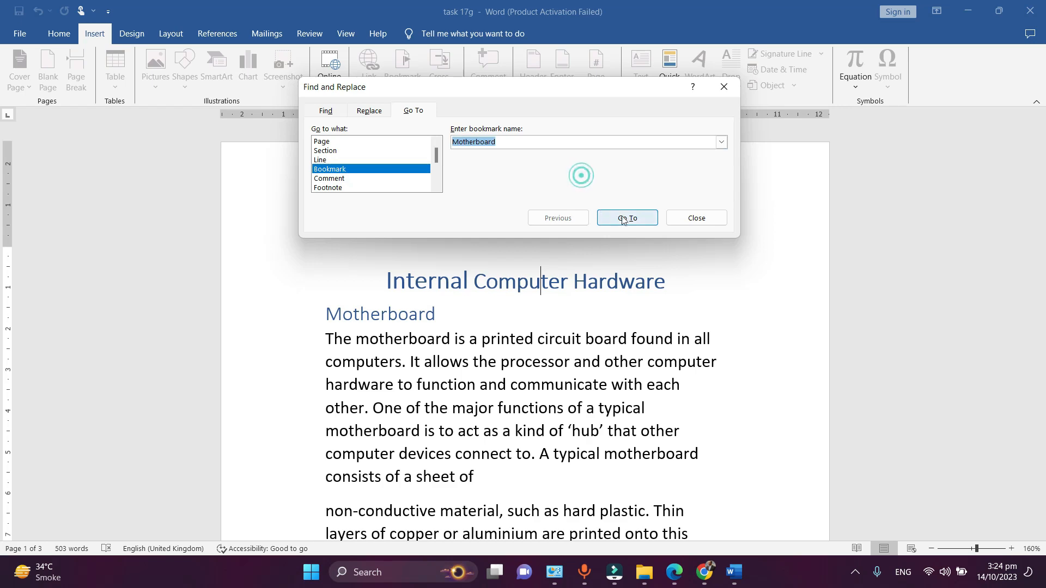
left_click(626, 218)
Use Go To to jump to the ROM bookmark and close the Find and Replace dialog.
left_click(1025, 213)
left_click(883, 265)
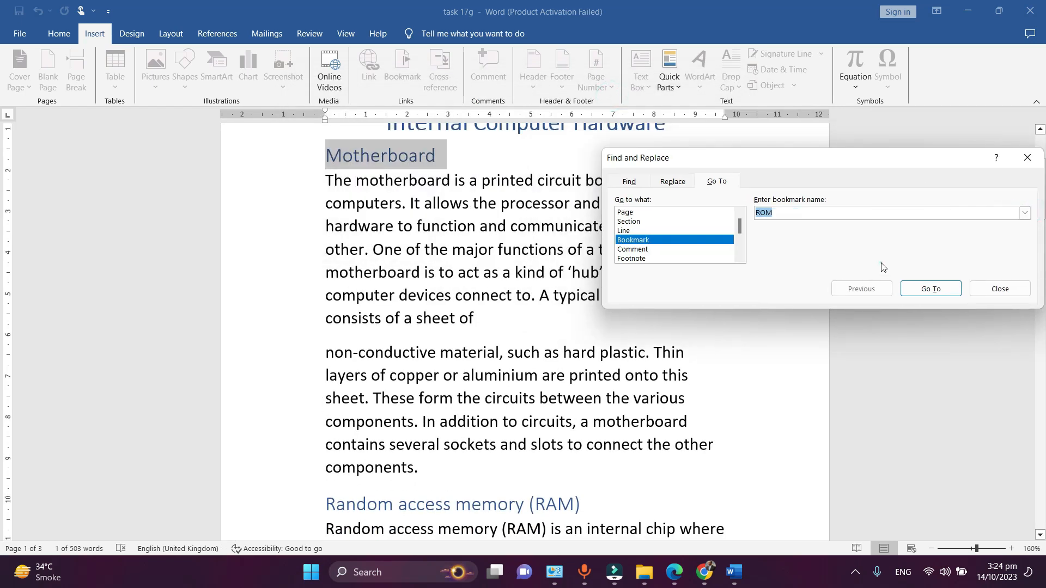
left_click(926, 289)
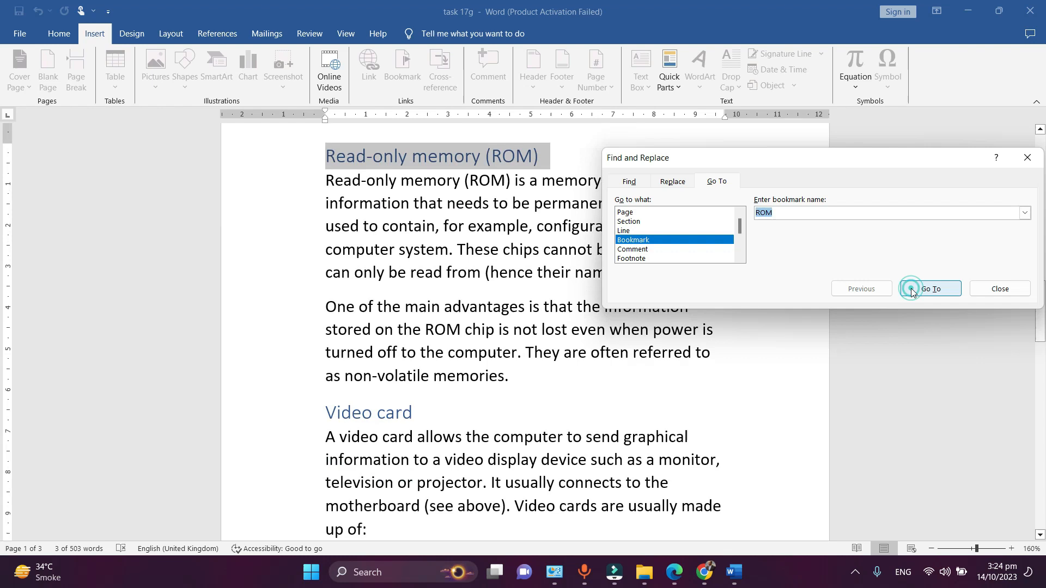
left_click(1020, 289)
Open the document's bookmark list and go to the Internal_Hadware bookmark, followed by the Video_card bookmark.
left_click(655, 308)
scroll(654, 309, "up", 4)
left_click(411, 71)
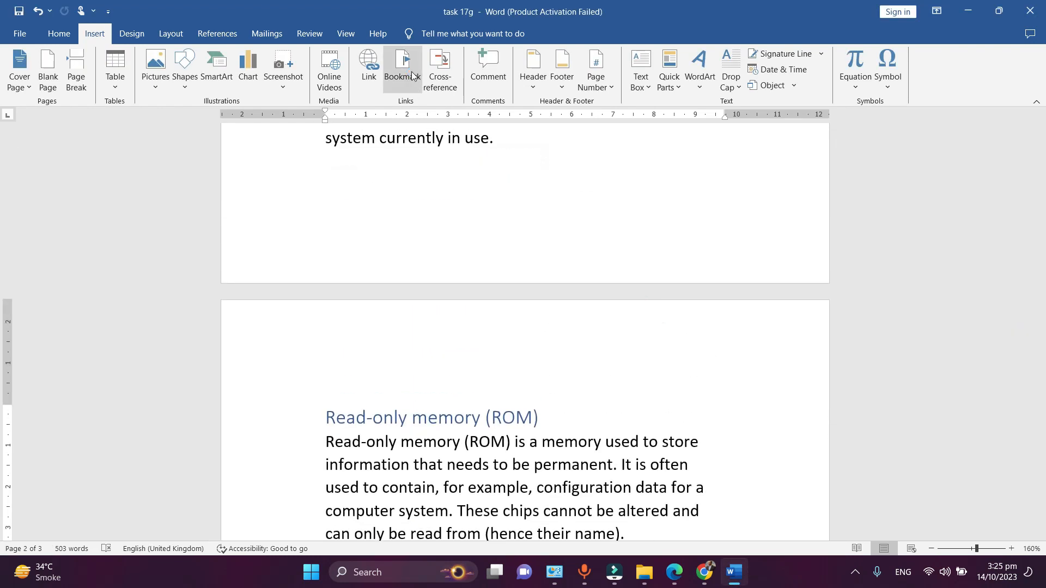
left_click_drag(805, 234, 888, 192)
left_click(760, 244)
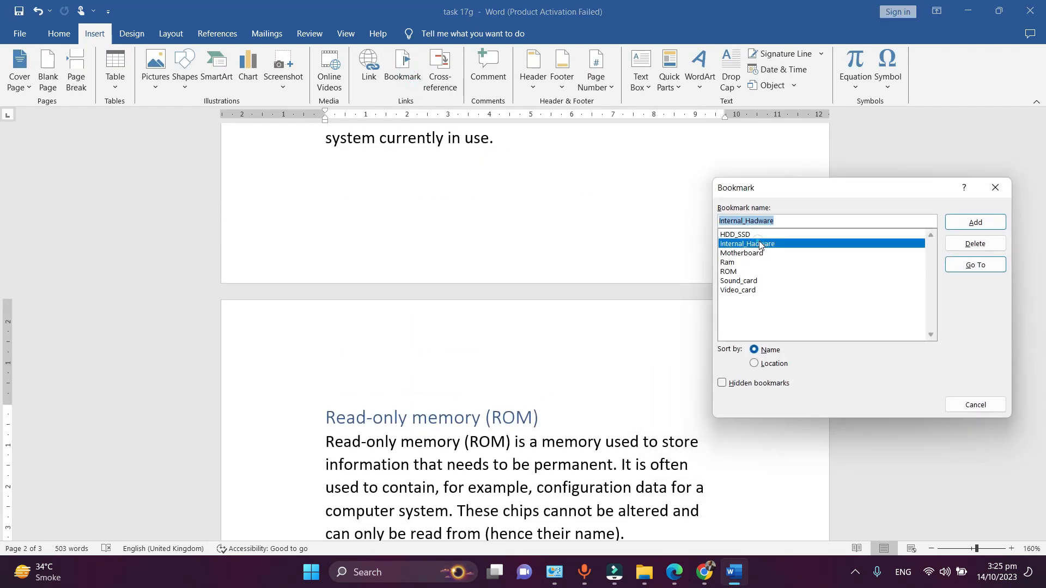
left_click(974, 266)
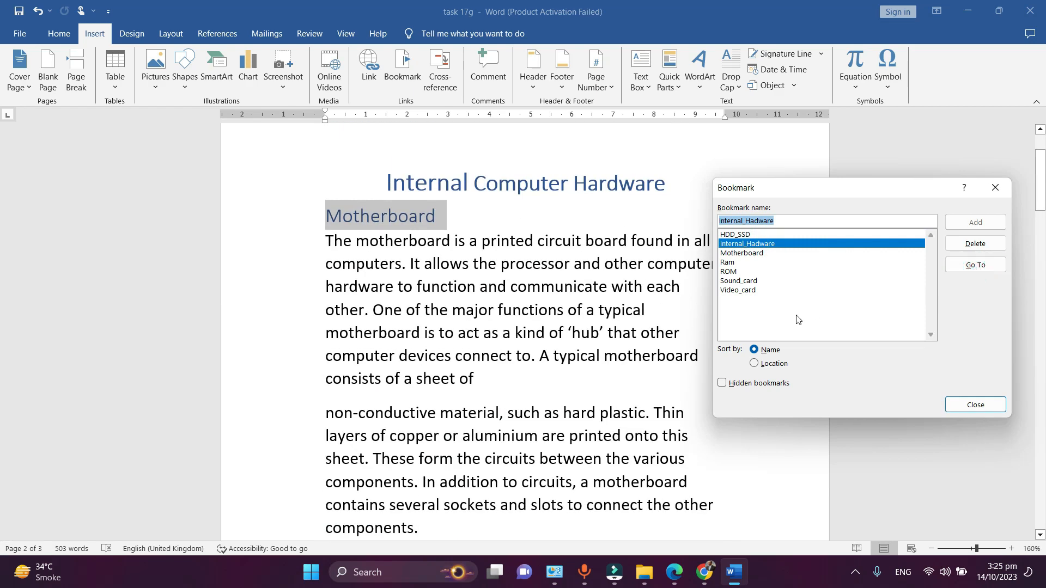
left_click(744, 290)
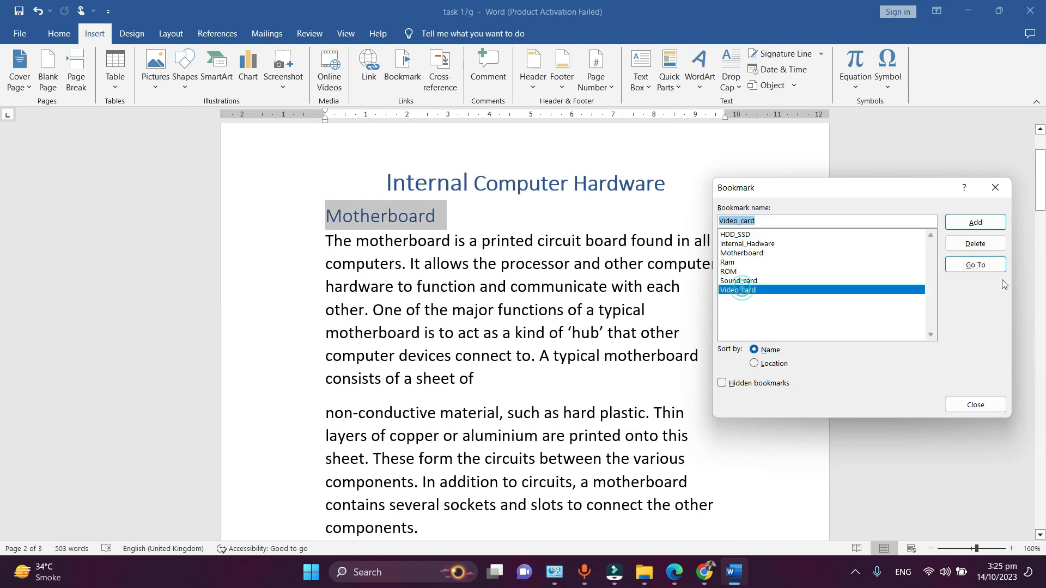
left_click(980, 265)
Sort the bookmark list by location and go to the Internal_Hadware bookmark.
left_click(794, 245)
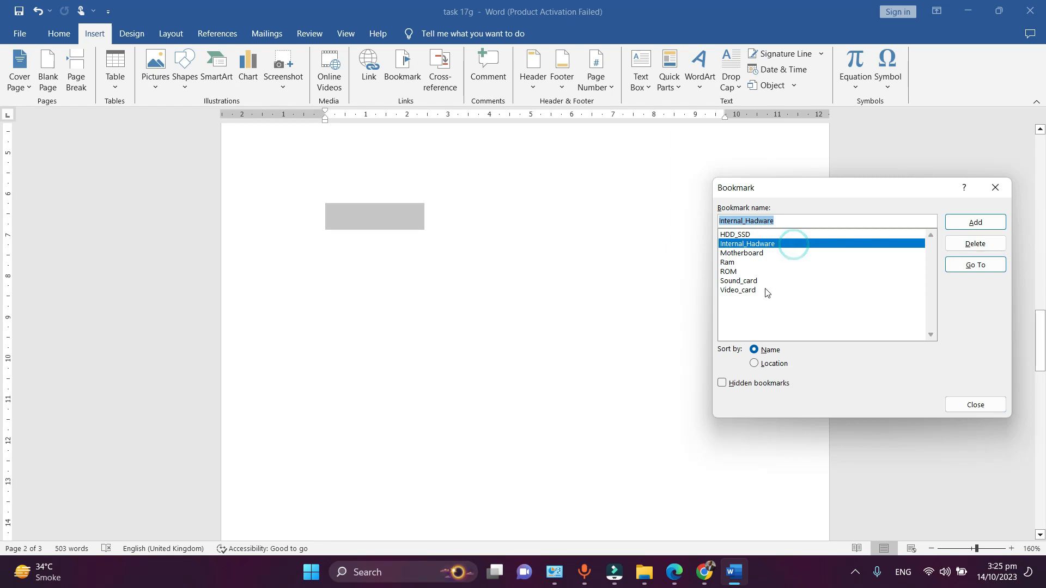
left_click(764, 363)
left_click(965, 269)
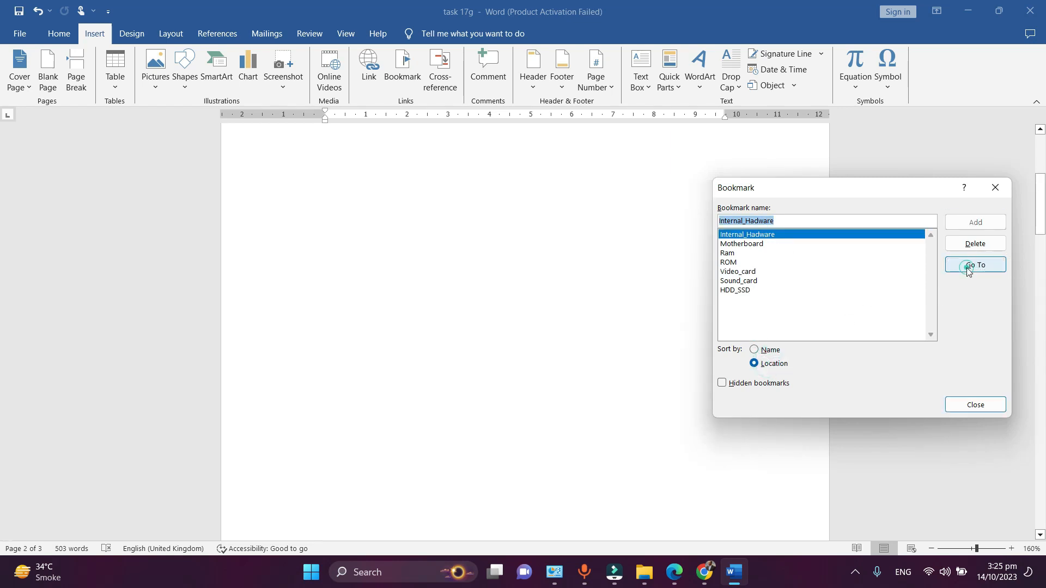
Select the Motherboard bookmark, sort the bookmark list by name again and close the Bookmark dialog.
left_click(768, 262)
left_click(752, 235)
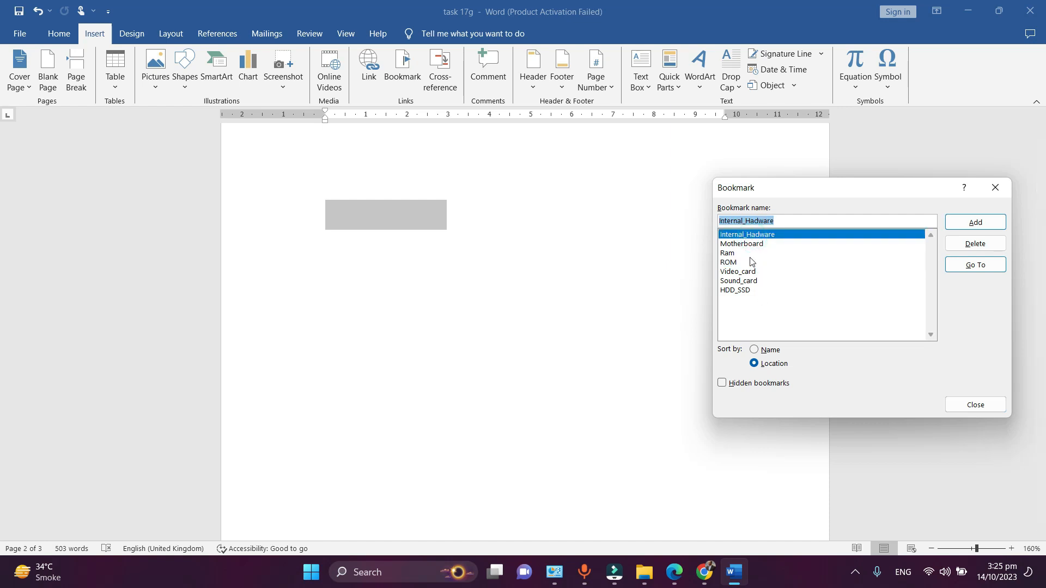
left_click(755, 244)
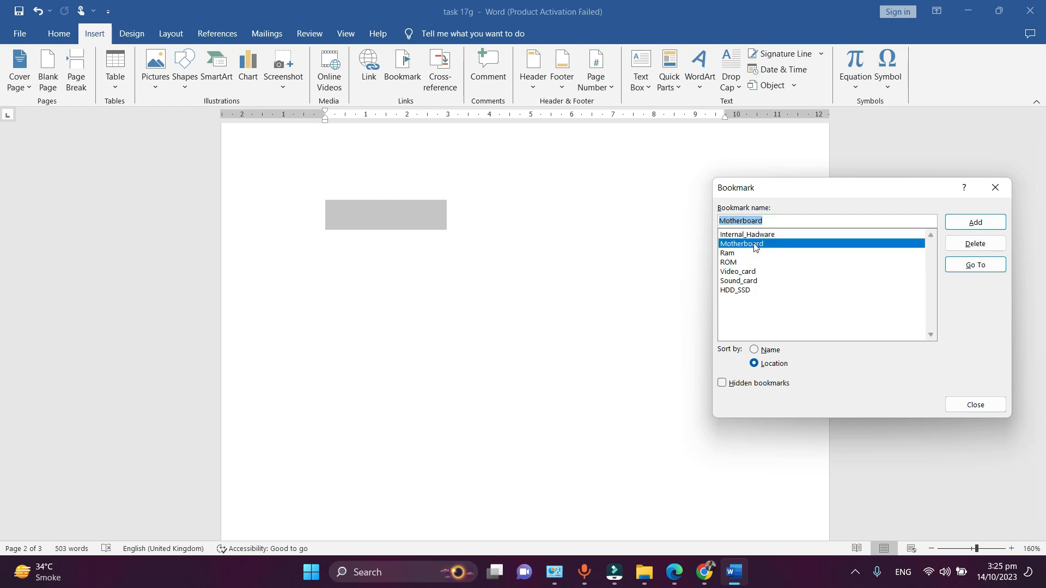
left_click(771, 352)
left_click(987, 403)
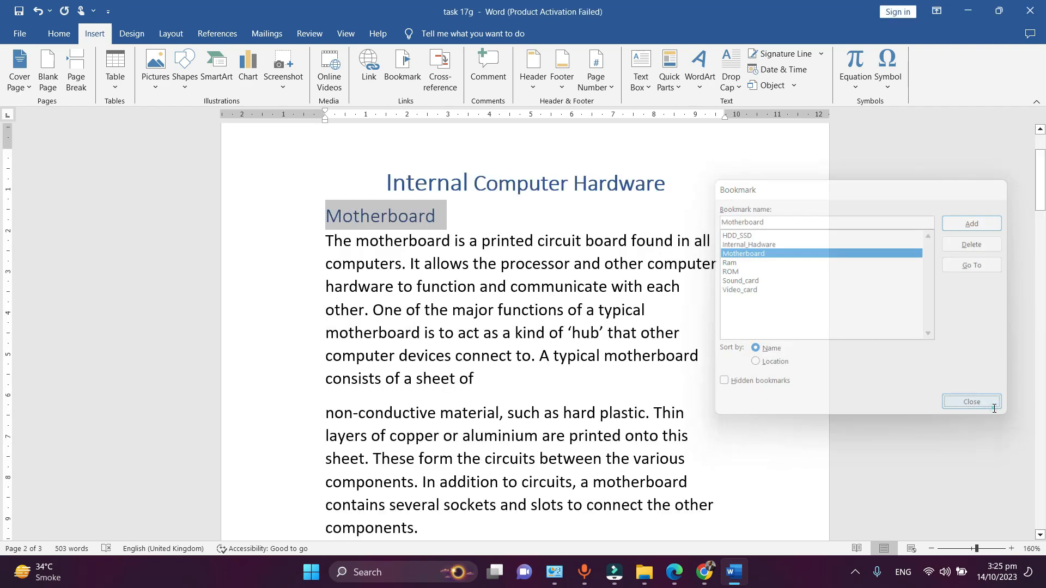
Switch to the textbook PDF in Microsoft Edge and find the Task 17h instructions on page 371.
left_click(676, 570)
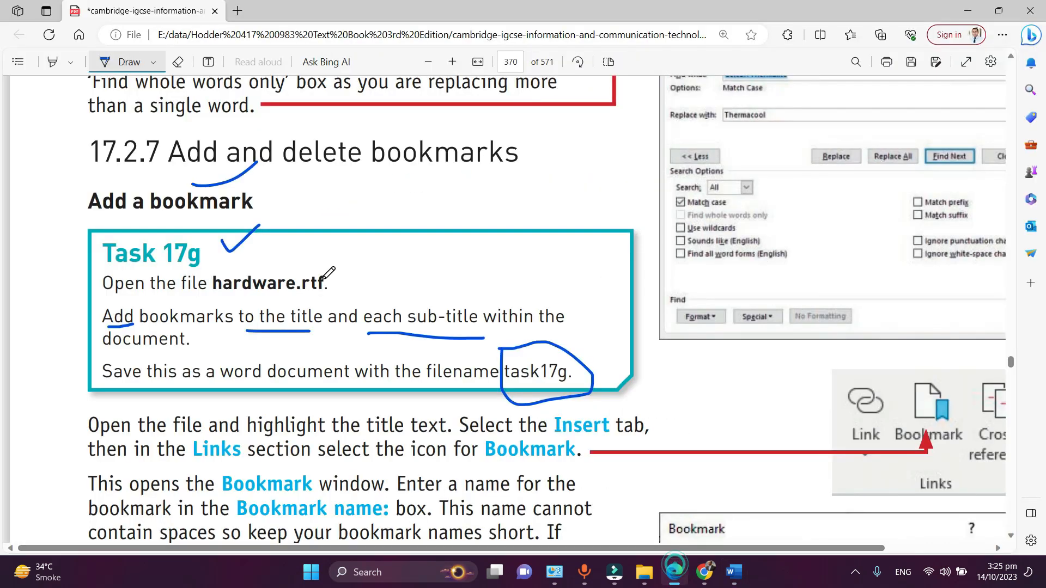
scroll(327, 272, "down", 15)
scroll(343, 271, "down", 6)
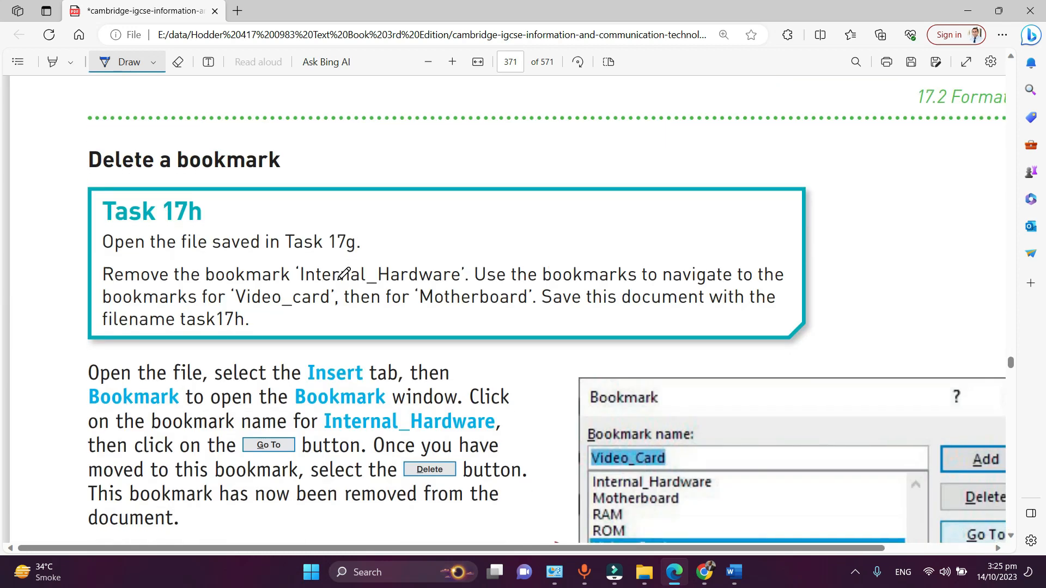
scroll(98, 188, "up", 1)
Mark up Task 17h with the pen: tick its heading and 'Video_card', and circle 'Internal_Hardware', "Remove" and "navigate".
left_click_drag(237, 194, 262, 194)
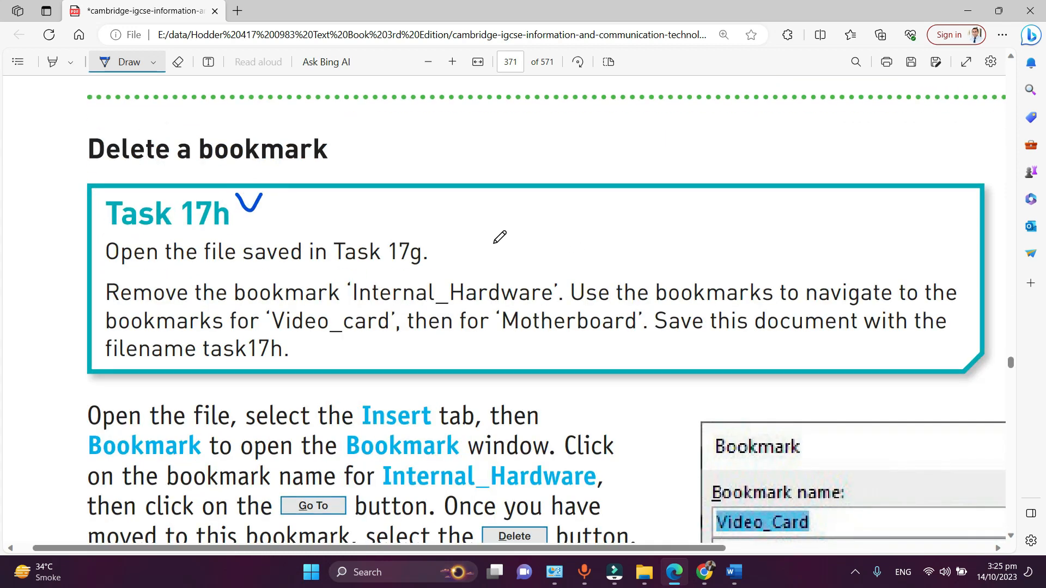
mouse_move(338, 268)
left_mouse_down()
mouse_move(531, 252)
mouse_move(573, 297)
mouse_move(387, 305)
left_mouse_up()
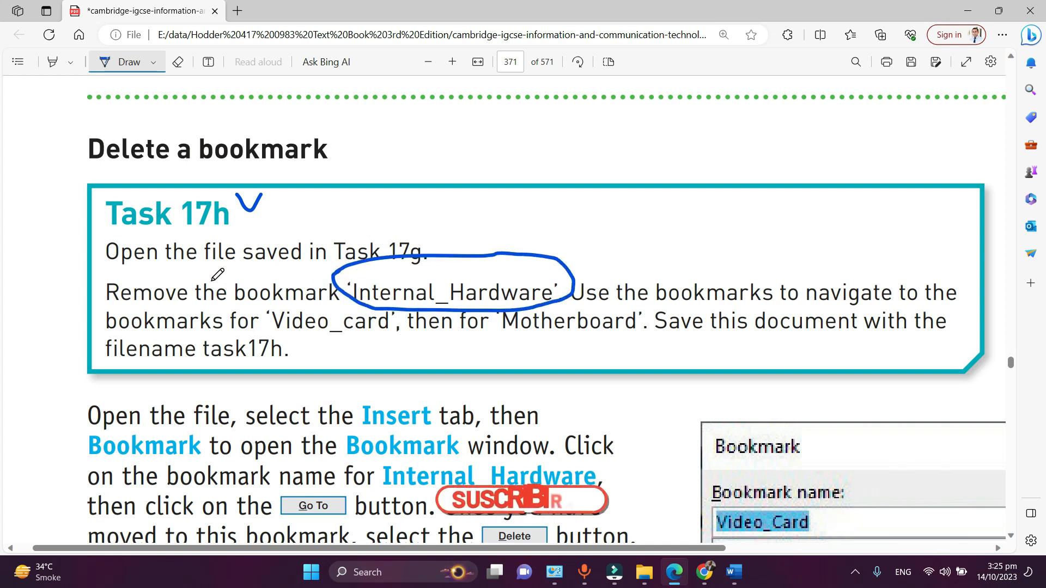
mouse_move(91, 277)
left_mouse_down()
mouse_move(188, 308)
mouse_move(100, 274)
left_mouse_up()
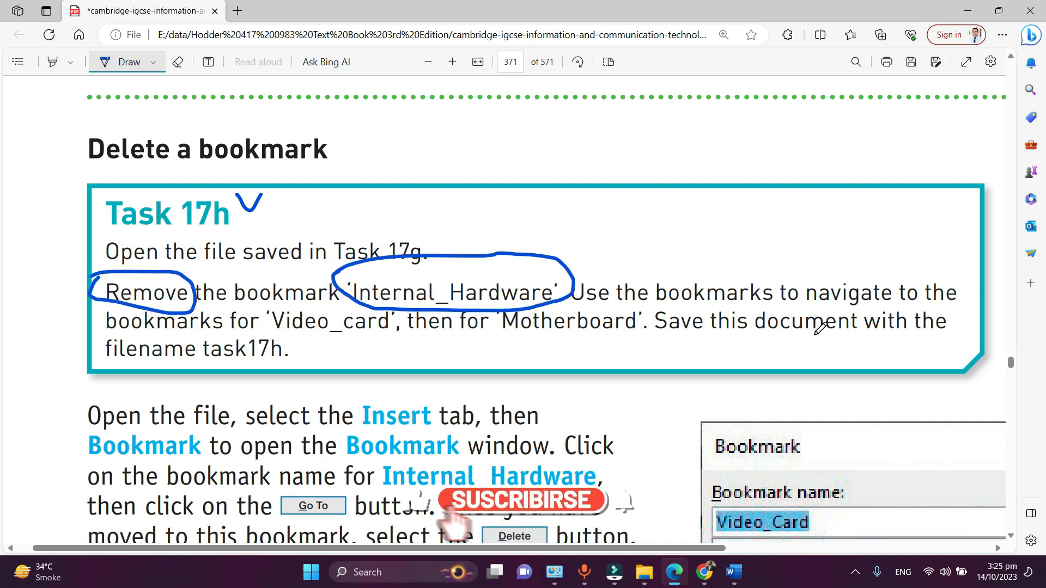
mouse_move(805, 275)
left_mouse_down()
mouse_move(920, 286)
mouse_move(797, 278)
mouse_move(806, 284)
left_mouse_up()
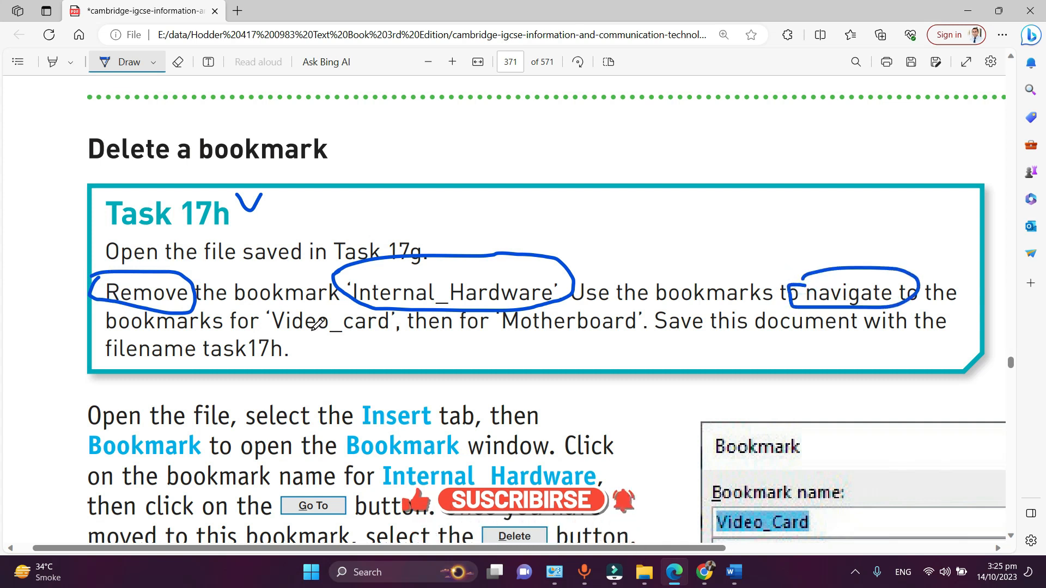
left_click_drag(262, 311, 286, 299)
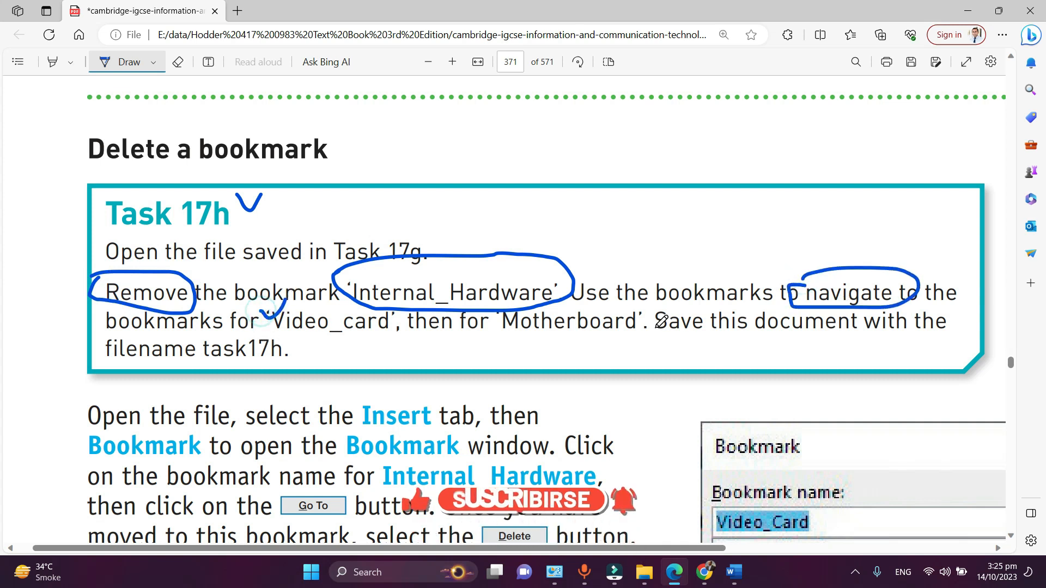
Tick 'Motherboard' and circle 'task17h' with the pen in the Task 17h instructions, and switch back to the task 17g document in Word.
left_click_drag(590, 318, 613, 307)
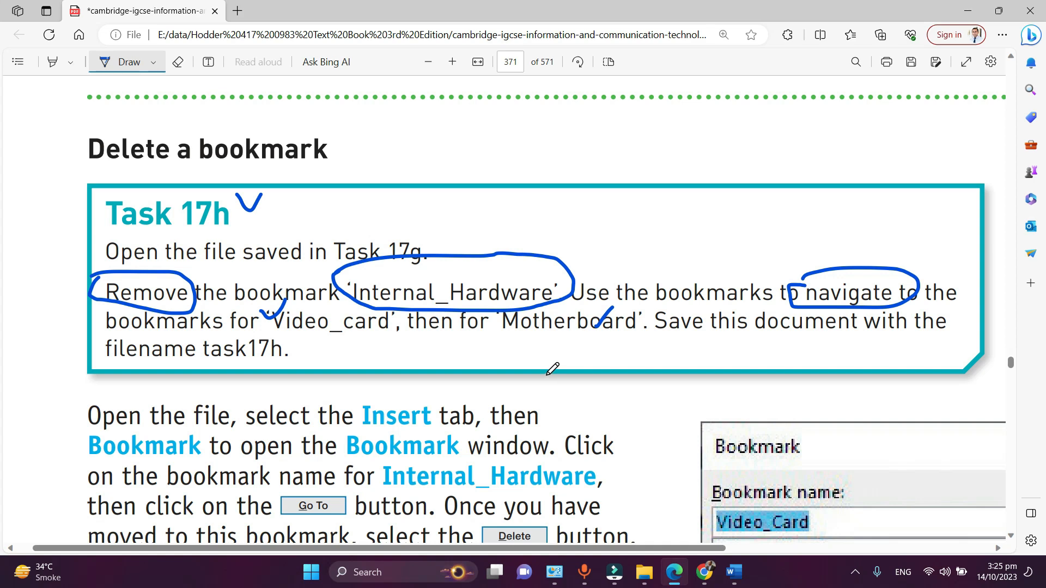
mouse_move(209, 325)
left_mouse_down()
mouse_move(309, 379)
mouse_move(190, 335)
left_mouse_up()
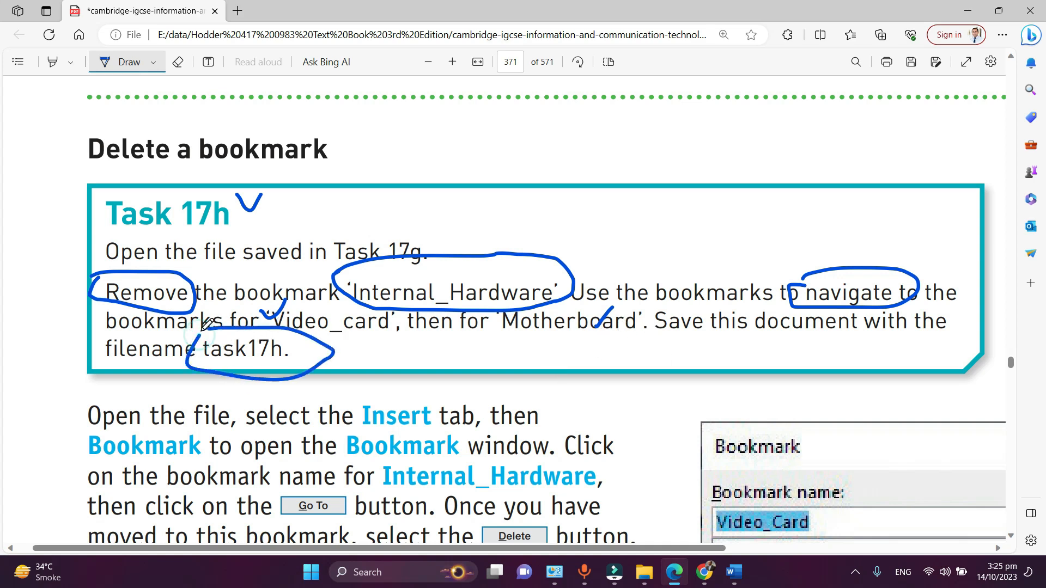
left_click(732, 569)
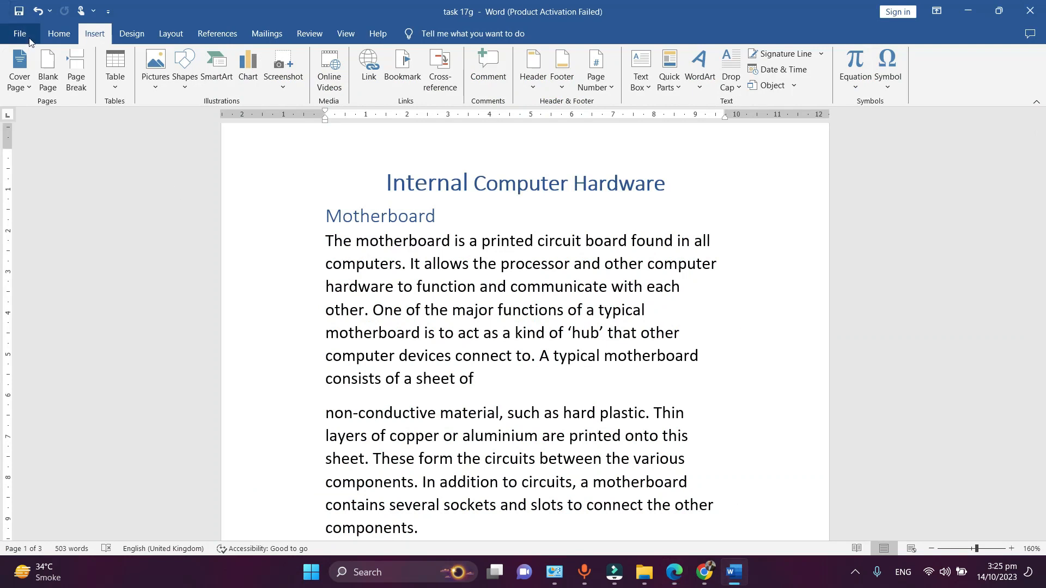
Place the cursor in the 'Internal Computer Hardware' title, delete the Internal_Hadware bookmark and close the Bookmark dialog.
left_click(59, 33)
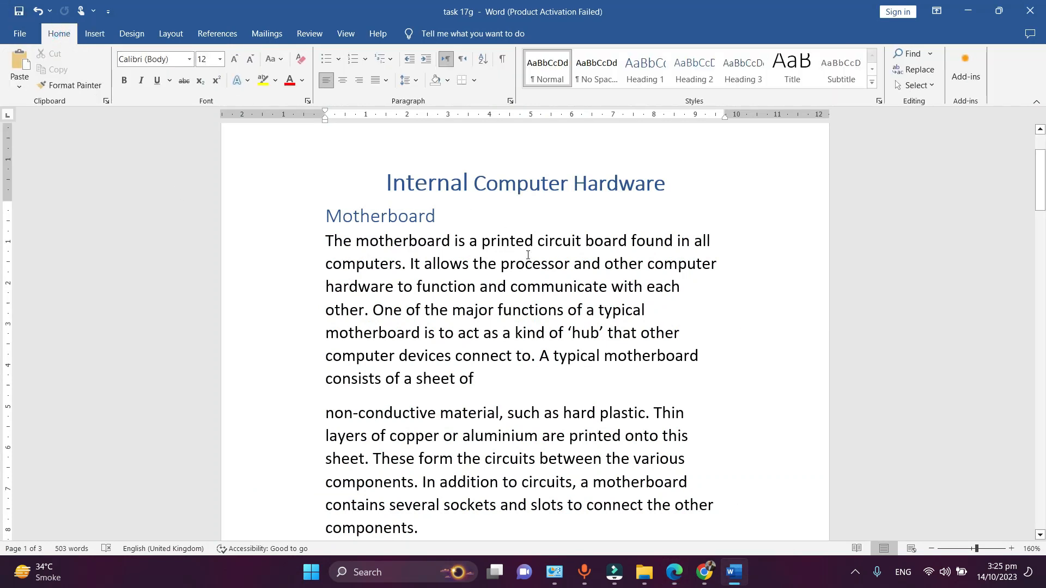
scroll(527, 255, "up", 3)
left_click(630, 278)
left_click(672, 355)
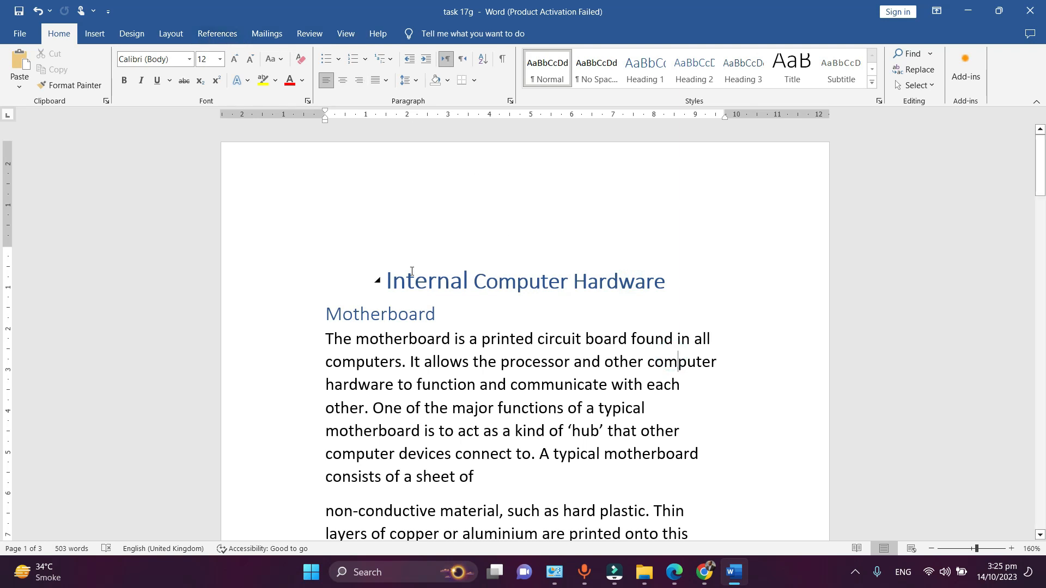
left_click(388, 280)
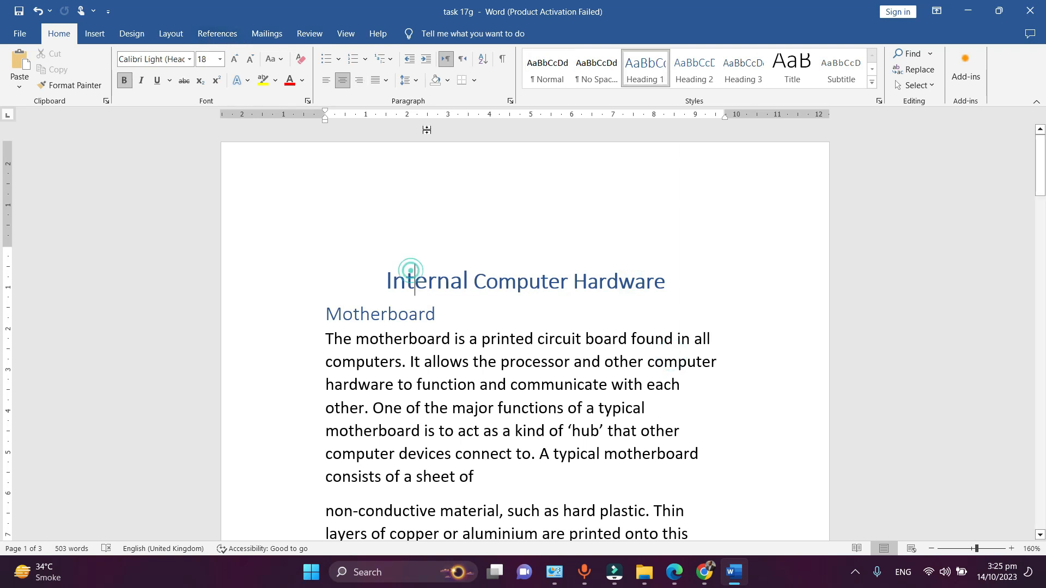
left_click(96, 37)
left_click(417, 81)
left_click(771, 252)
left_click(770, 244)
left_click(975, 244)
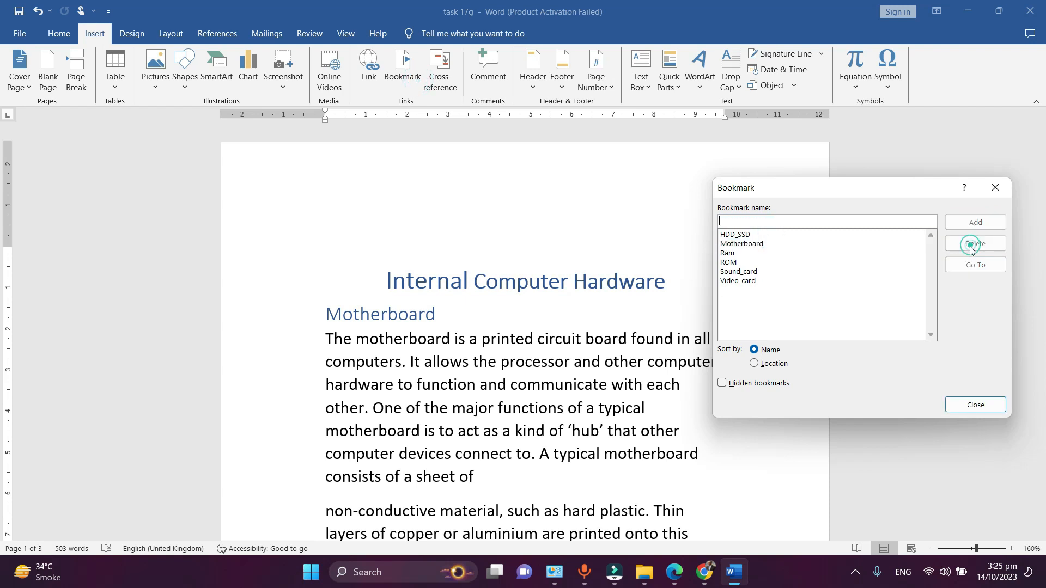
left_click(981, 405)
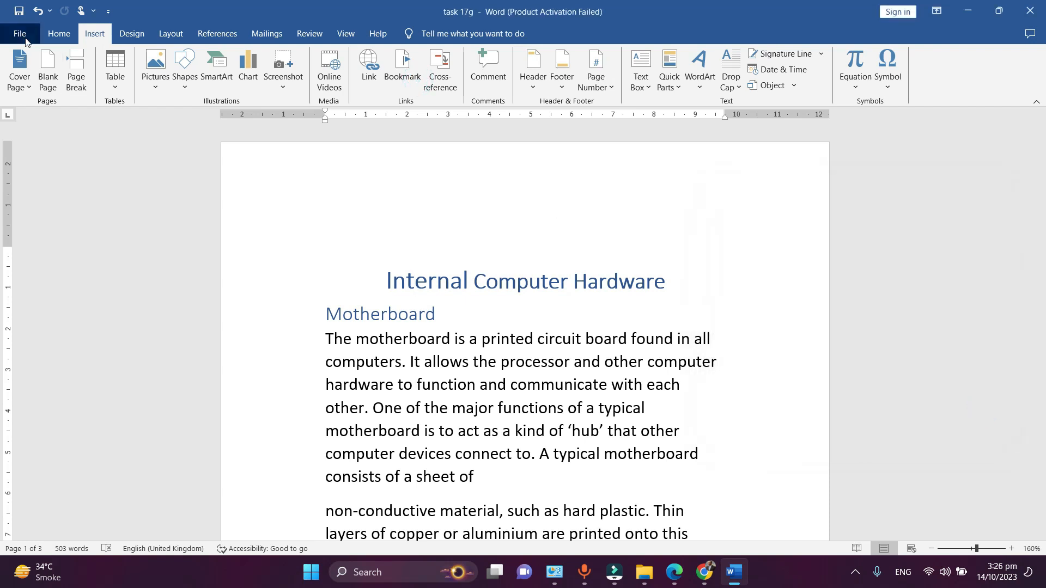
Save a copy of the document as 'task 17h' in the Chapter 17 folder under My Work on the Desktop.
left_click(20, 34)
left_click(44, 243)
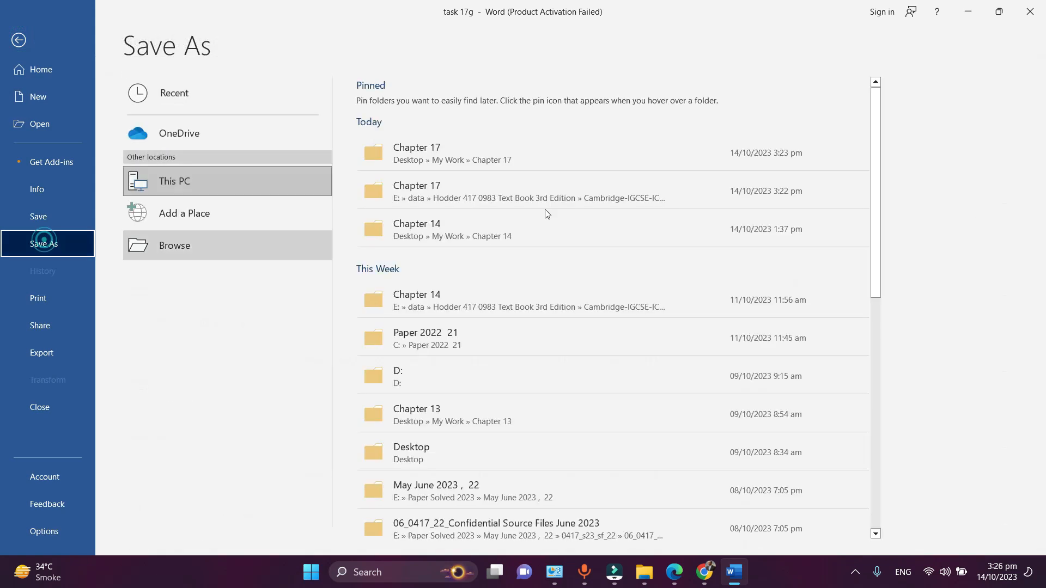
left_click(545, 155)
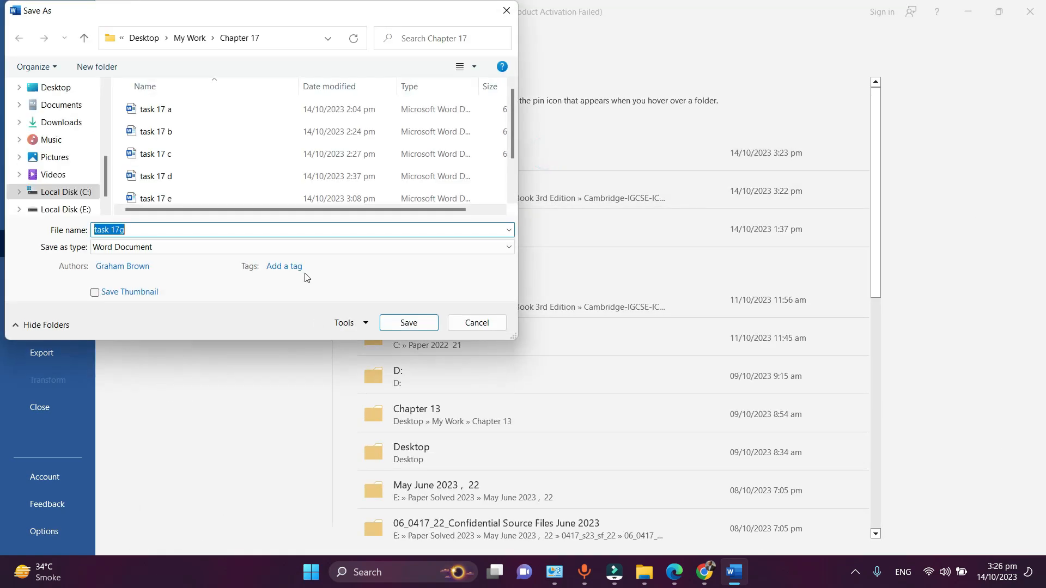
key("BackSpace")
type("h")
key("Return")
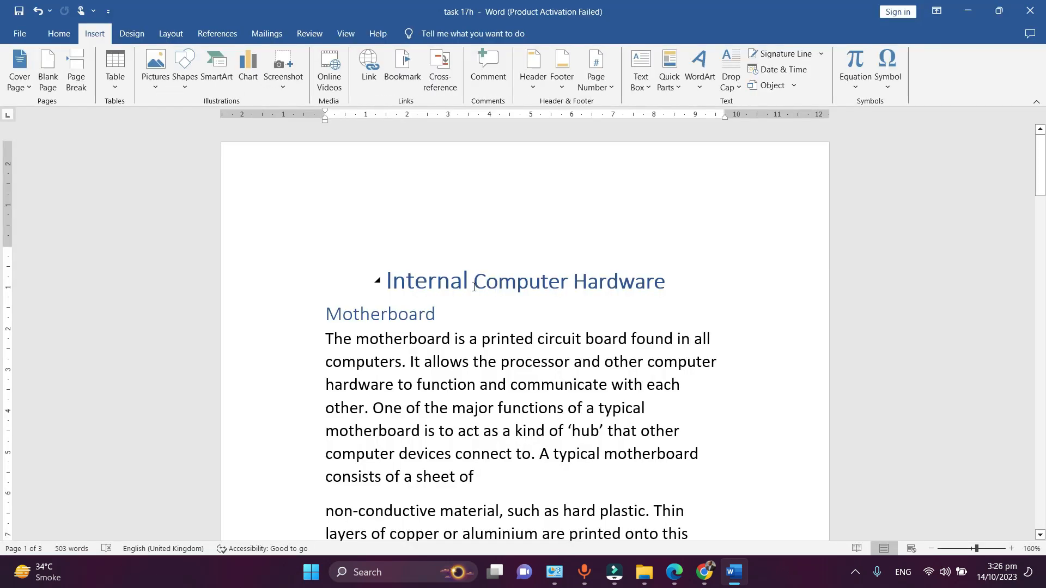